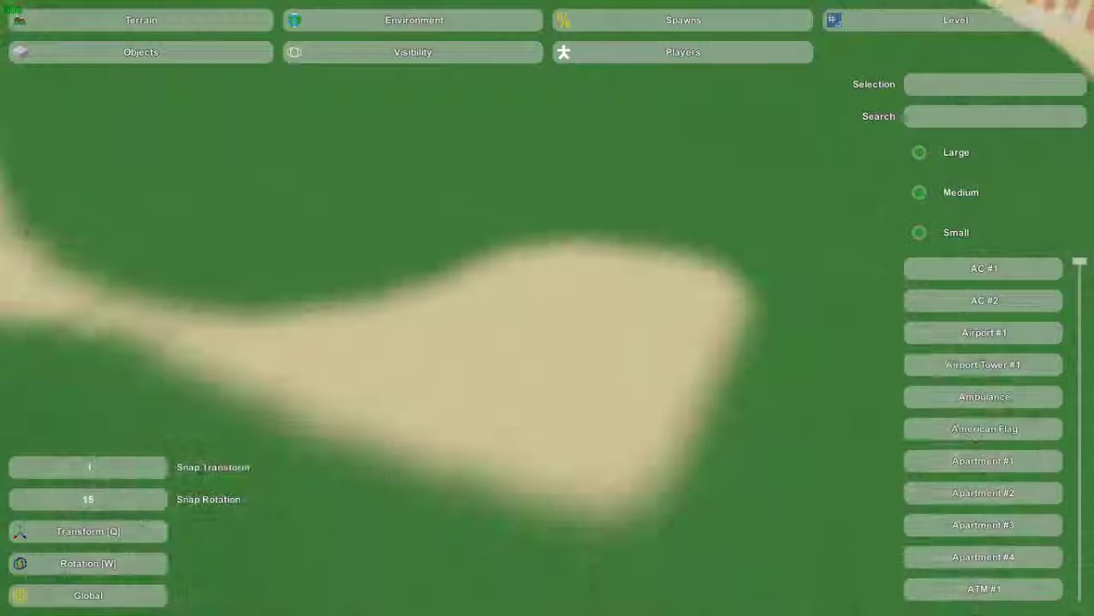
Open the level's Objects editor.
right_drag(547, 309, 385, 248)
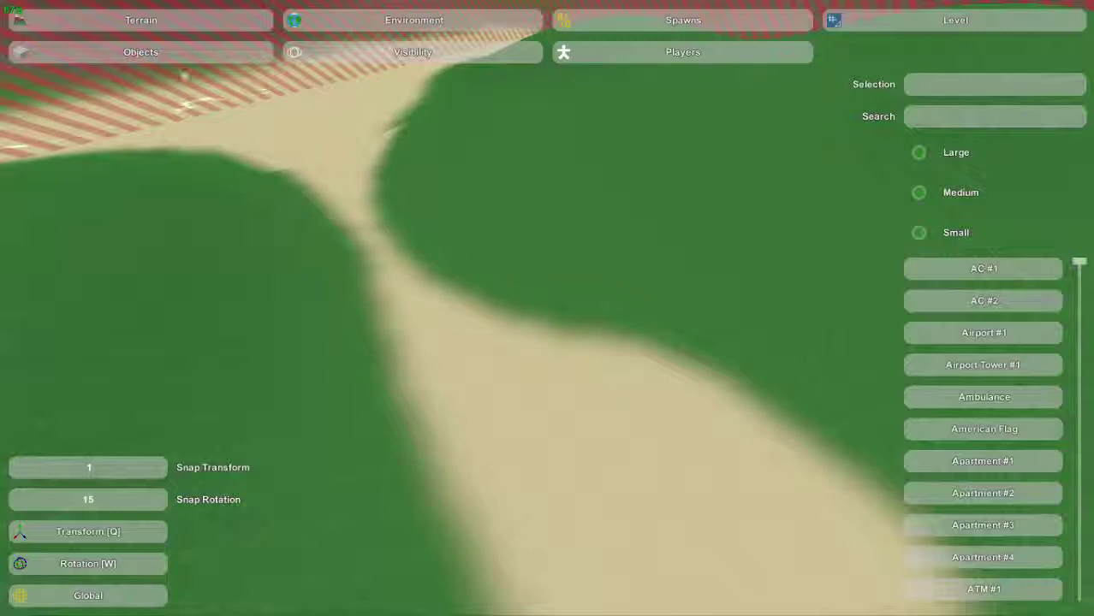
click(175, 62)
click(177, 62)
click(175, 62)
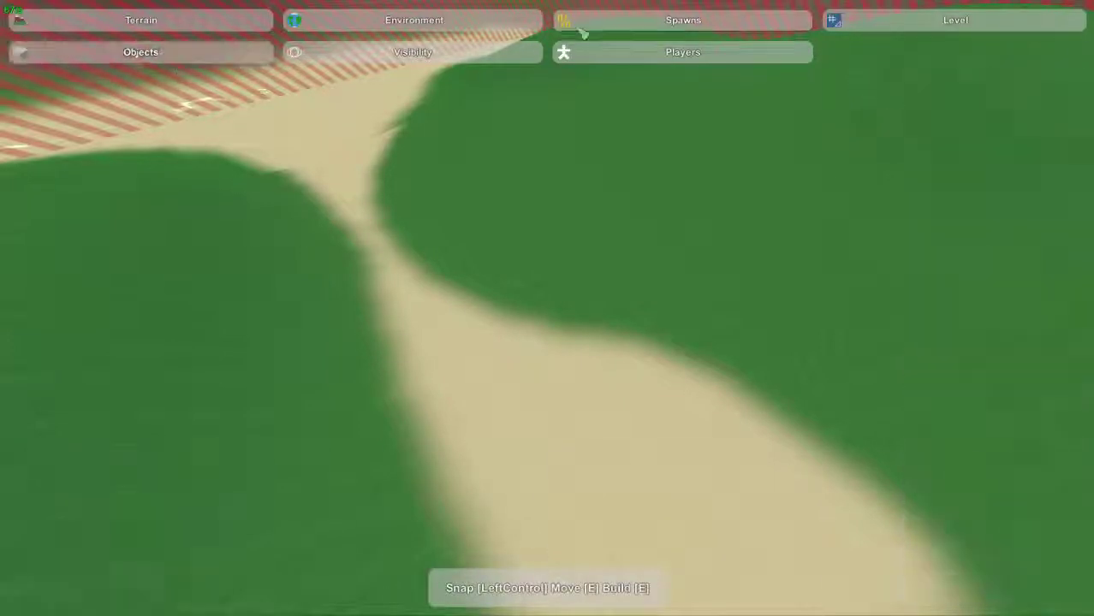
click(870, 28)
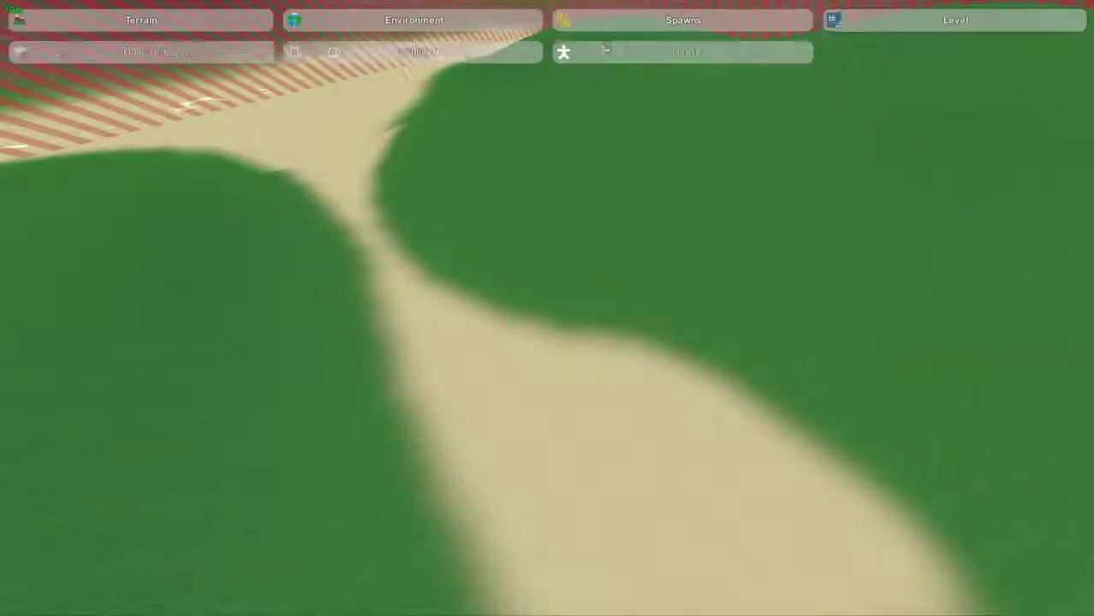
click(153, 62)
Filter the object list to large objects only by turning off the Medium and Small categories.
right_drag(442, 267, 942, 300)
key(a)
key(a)
right_drag(343, 304, 771, 300)
key(a)
mouse_move(556, 324)
right_down()
mouse_move(538, 451)
mouse_move(425, 495)
mouse_move(491, 548)
mouse_move(586, 593)
mouse_move(569, 602)
mouse_move(550, 559)
mouse_move(672, 538)
mouse_move(349, 566)
mouse_move(432, 409)
mouse_move(547, 308)
right_up()
right_drag(780, 396, 555, 317)
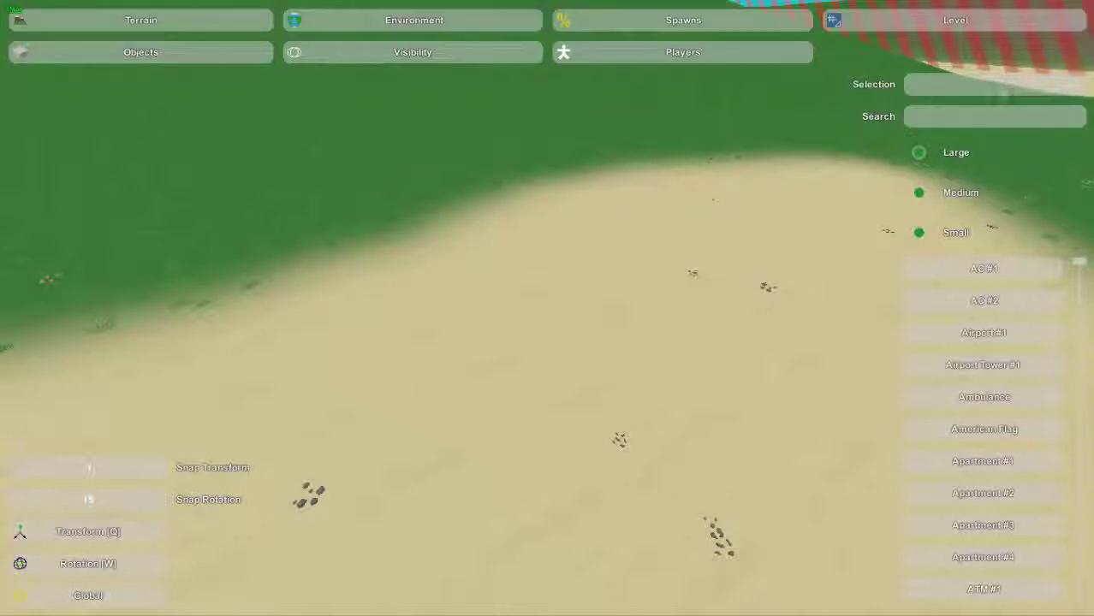
drag(1080, 266, 1078, 520)
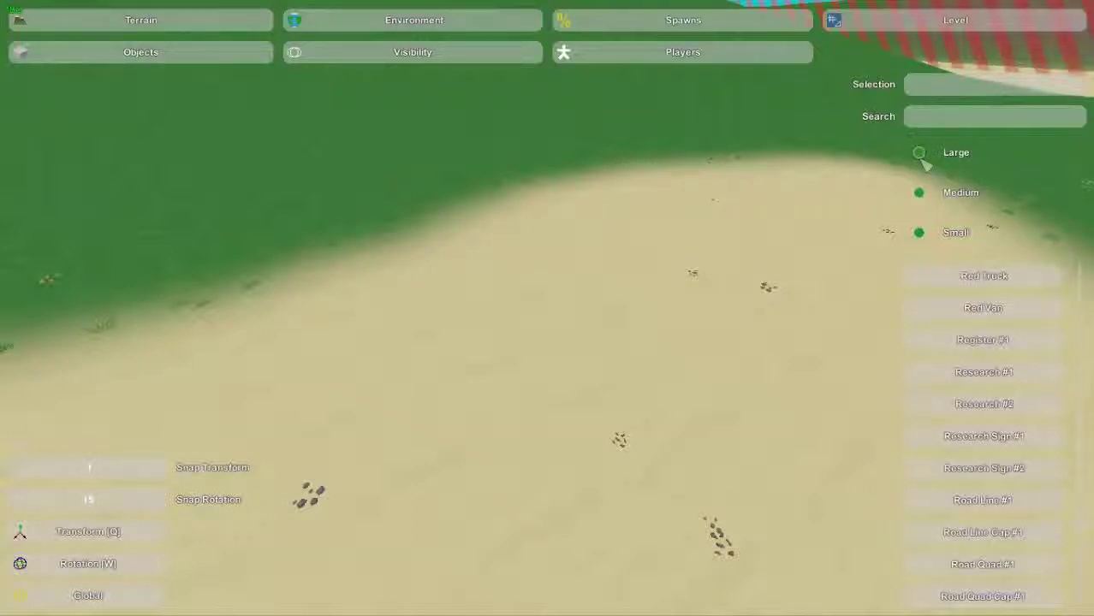
click(921, 233)
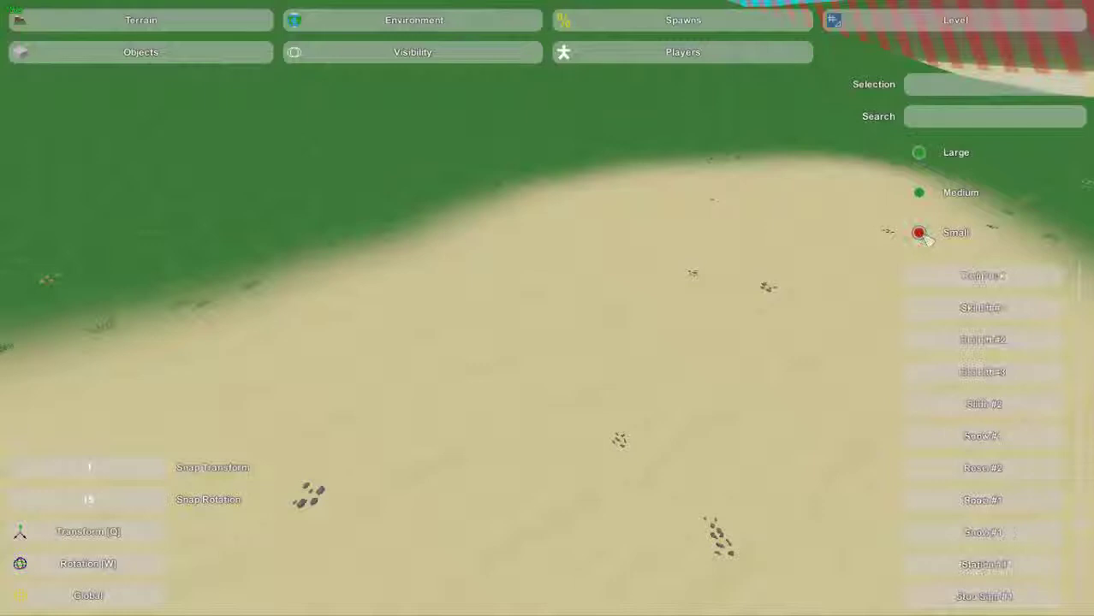
click(919, 193)
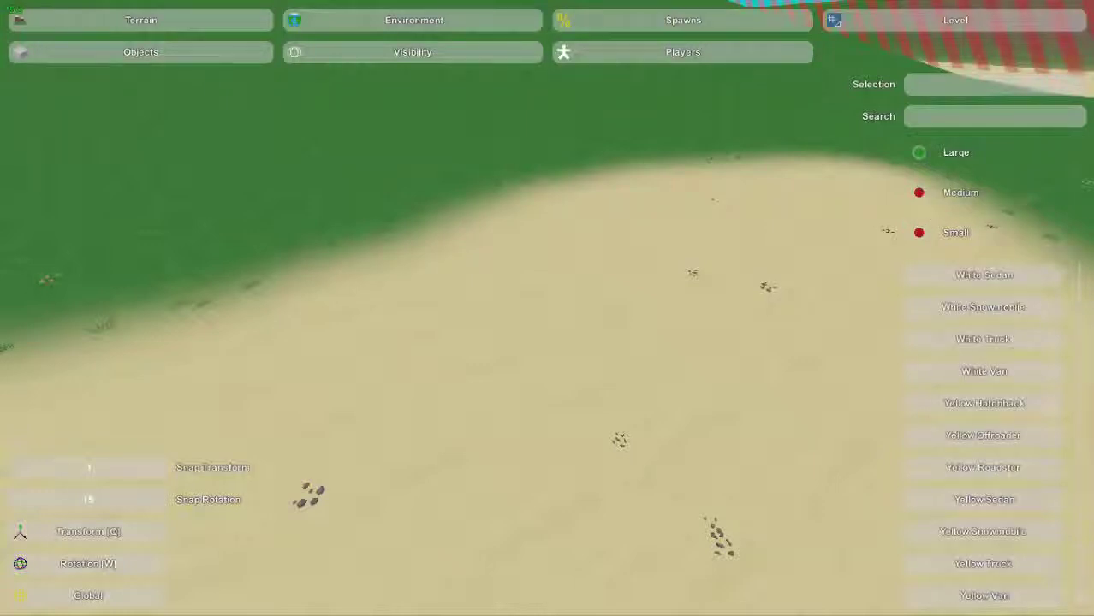
drag(1080, 599, 1081, 266)
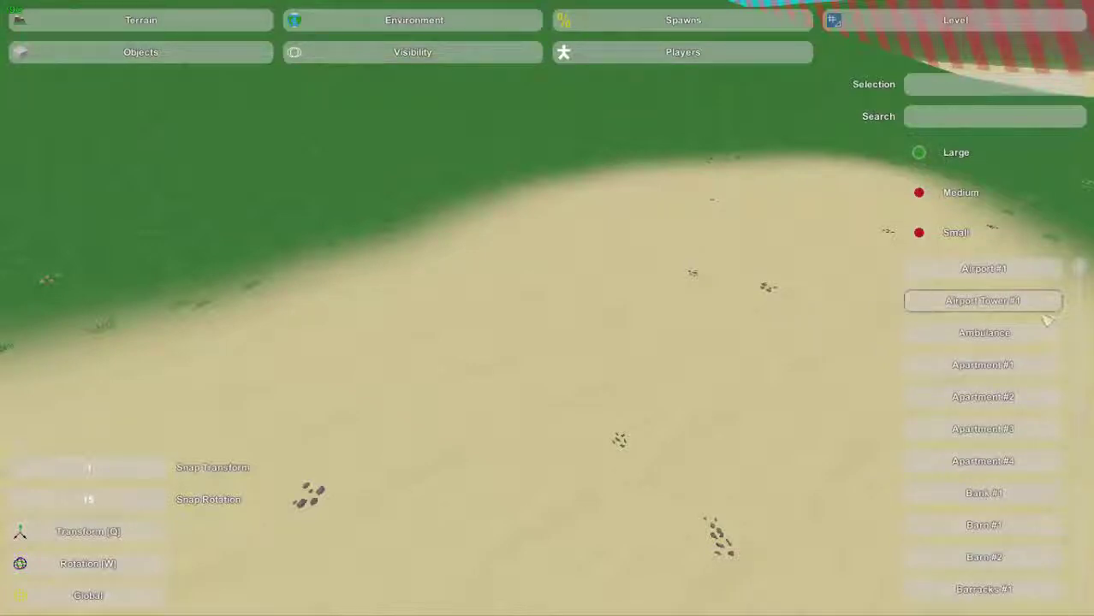
drag(1083, 270, 1083, 582)
mouse_move(1083, 385)
mouse_down()
mouse_move(1080, 266)
mouse_move(1091, 294)
mouse_up()
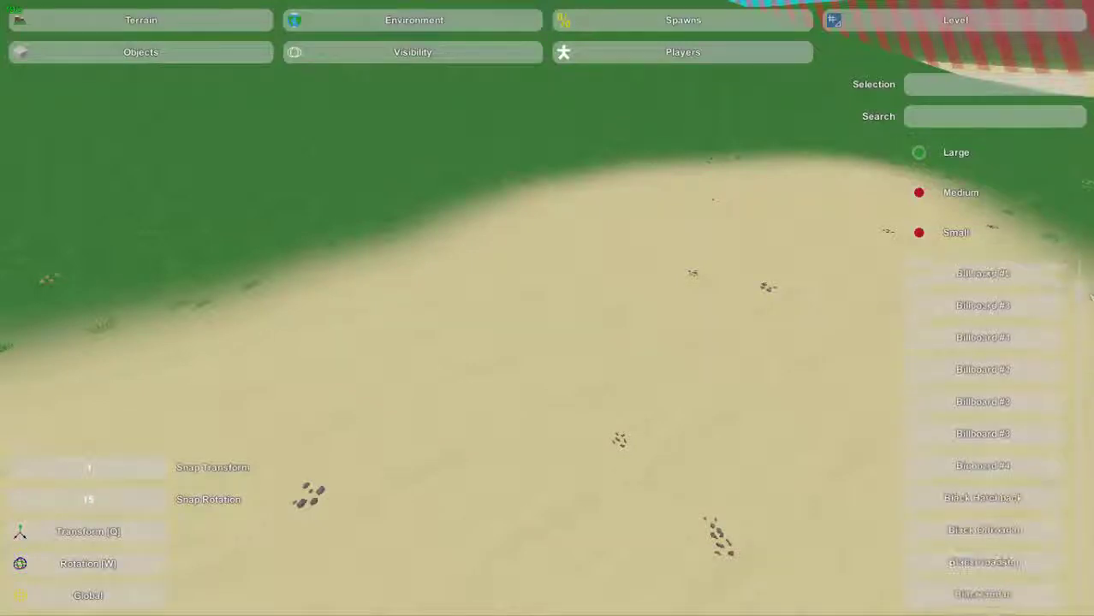
scroll(1081, 291, down, 5)
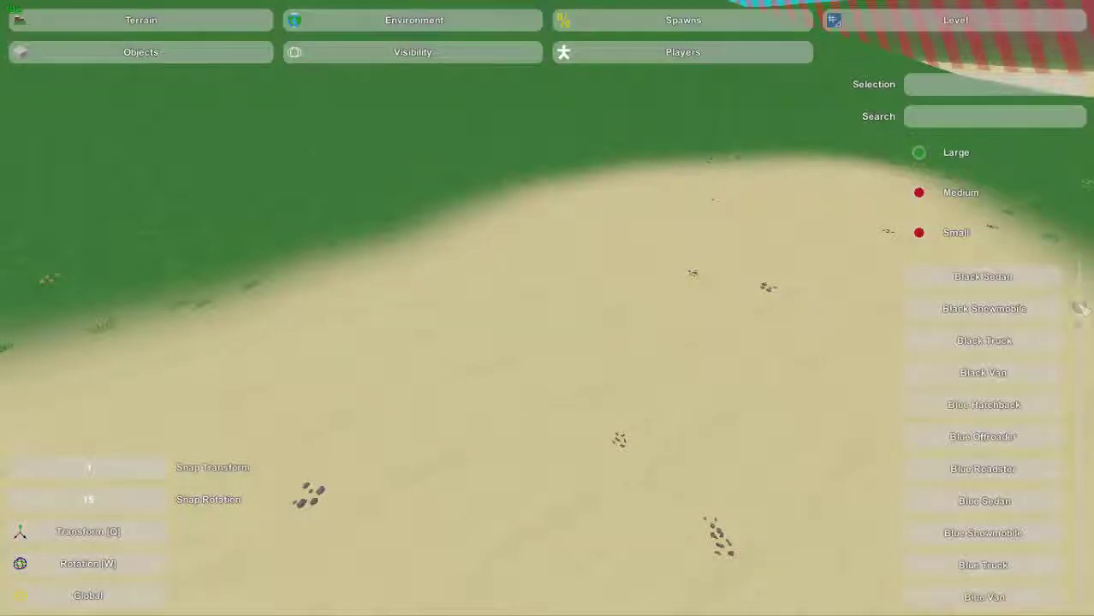
click(997, 343)
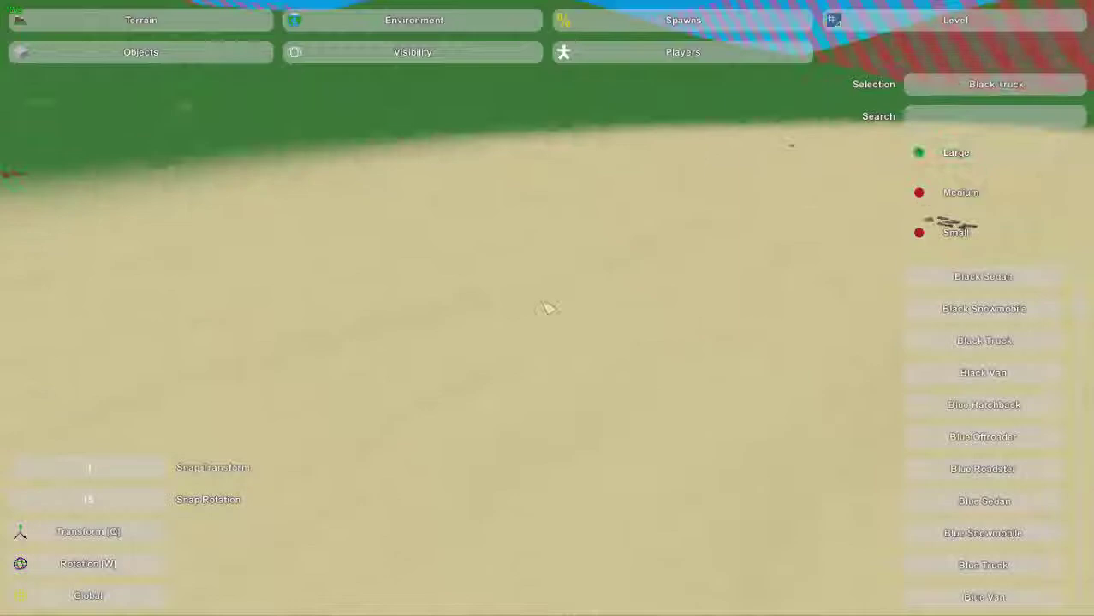
key(a)
right_drag(547, 308, 599, 423)
key(s)
key(w)
key(Delete)
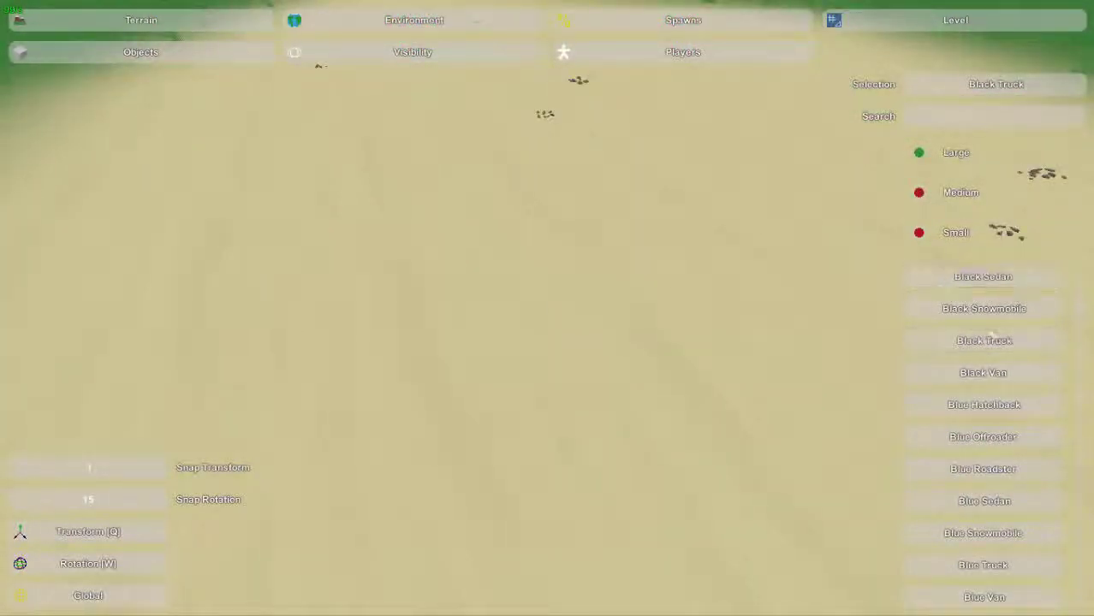
Place a Black Snowmobile on the open sand area and shift it to a new spot.
click(996, 320)
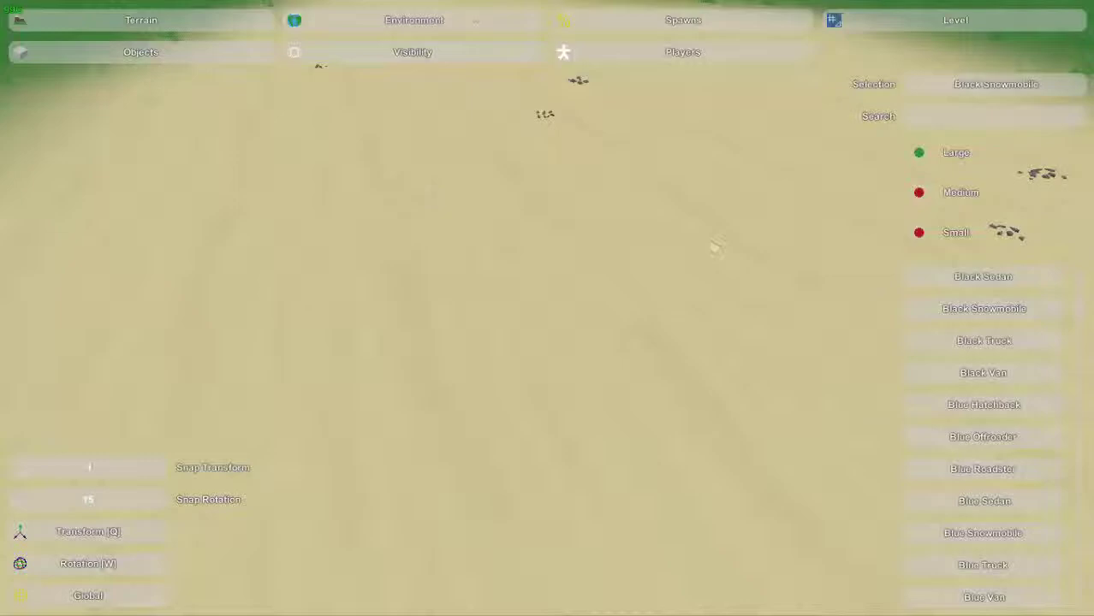
right_drag(547, 308, 676, 222)
key(e)
key(w)
key(a)
key(w)
key(s)
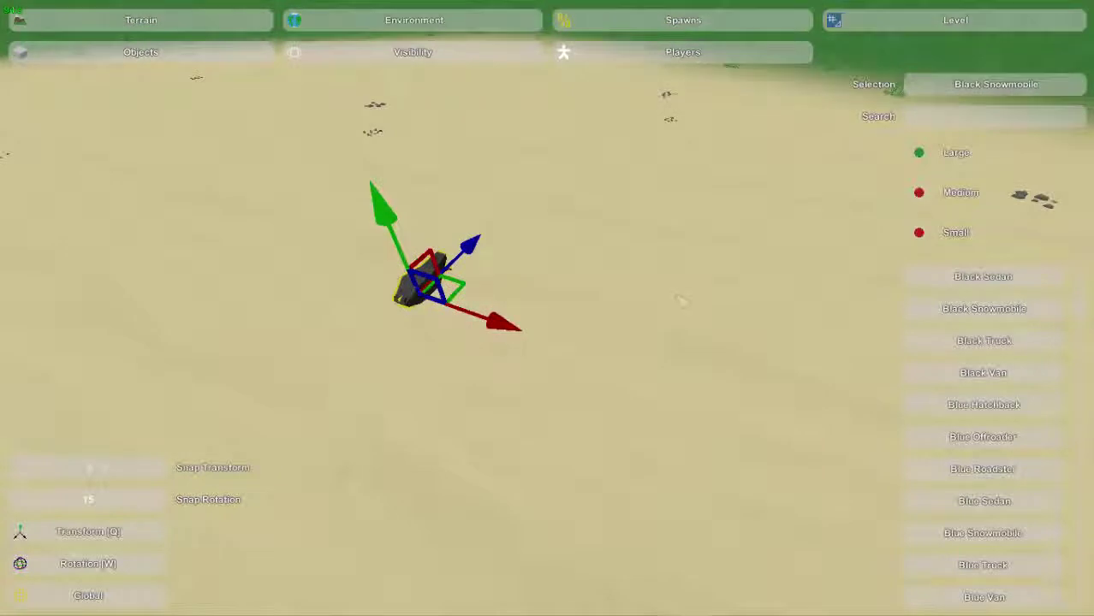
key(e)
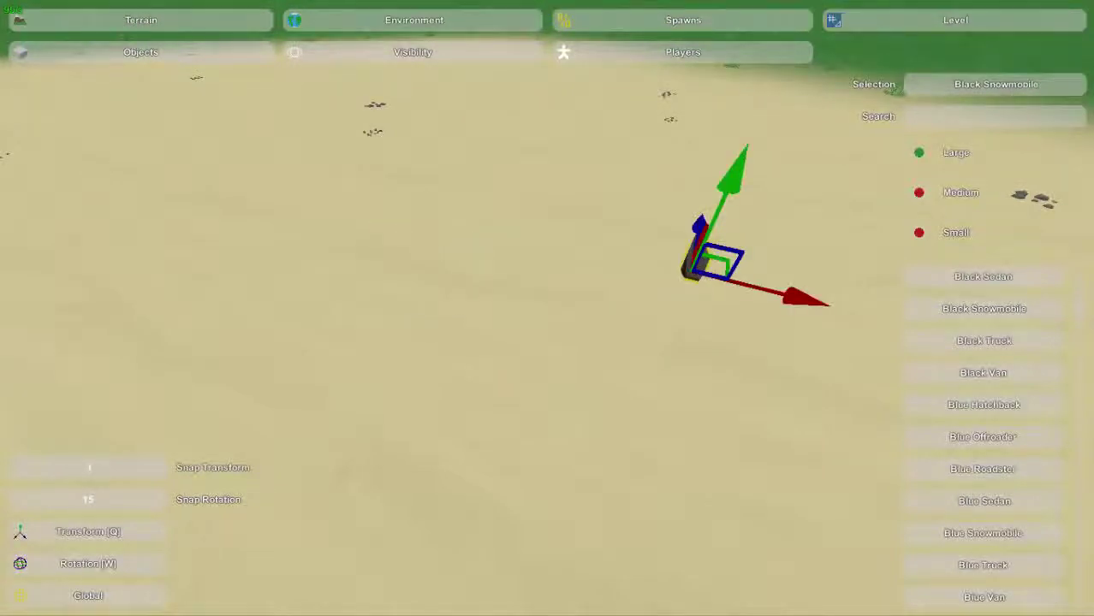
key(e)
Raise the black snowmobile vertically until its skis and track sit above the sand.
key(d)
right_drag(418, 254, 549, 310)
key(a)
key(w)
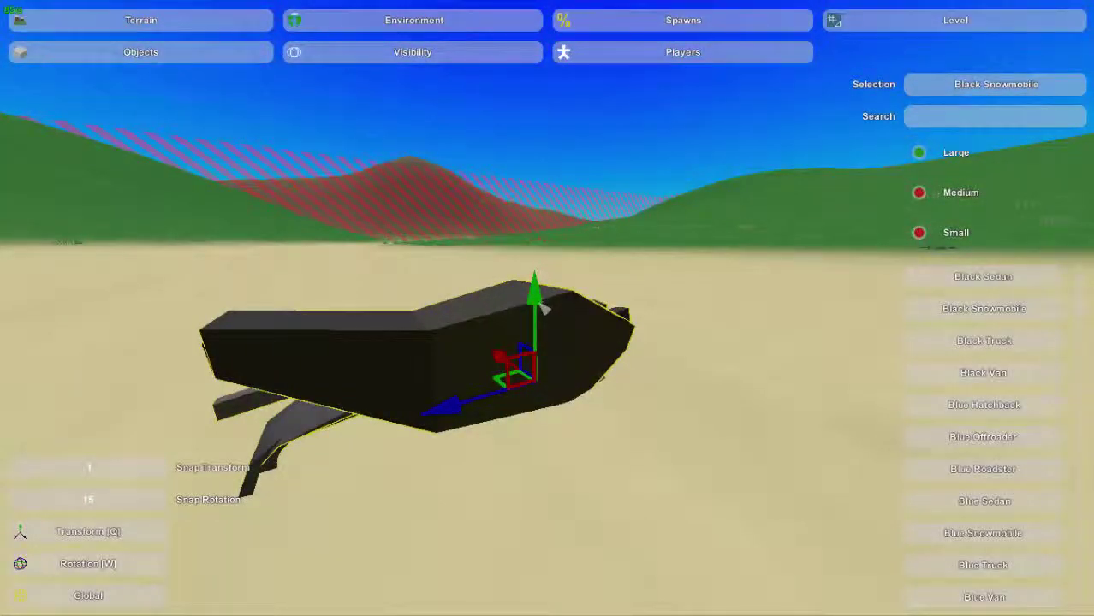
drag(540, 304, 545, 281)
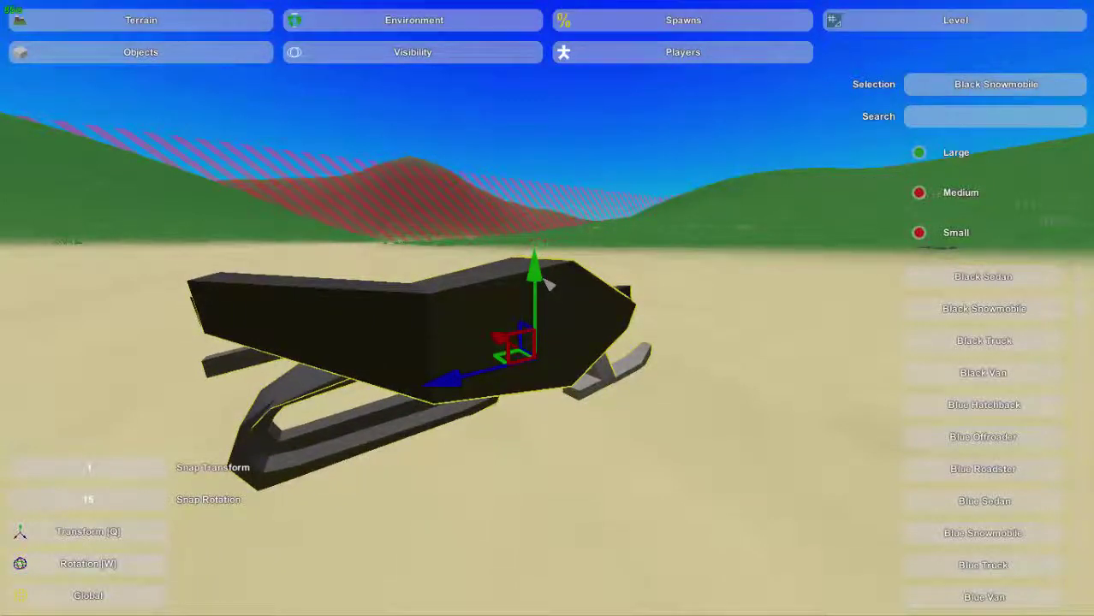
key(a)
right_drag(547, 308, 924, 351)
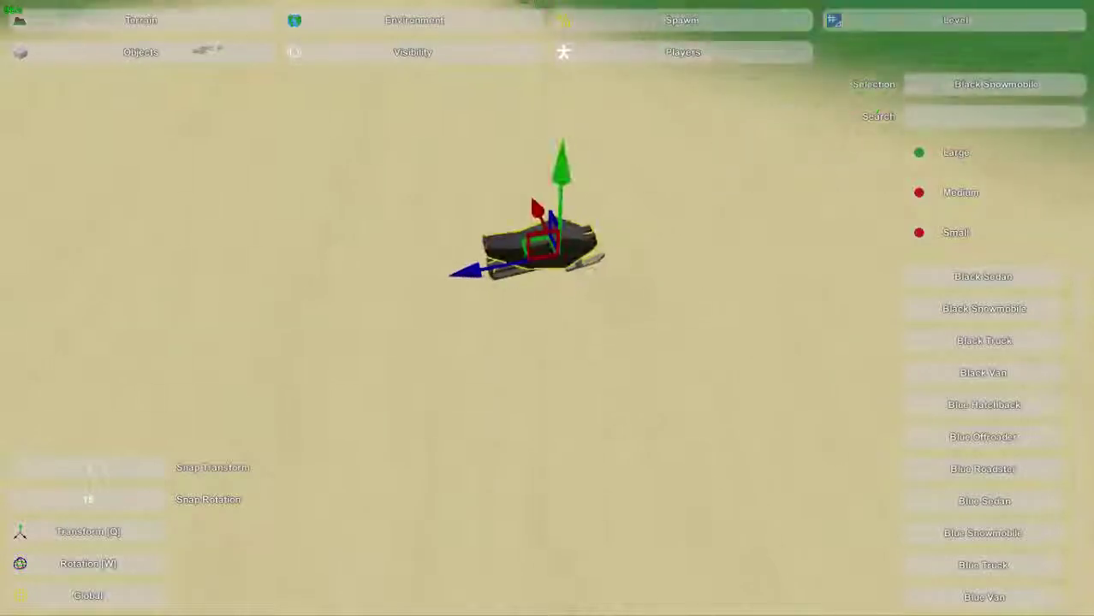
Filter the object list to medium objects only and place a Chair Metal #1 on the sand beside the snowmobile.
click(920, 193)
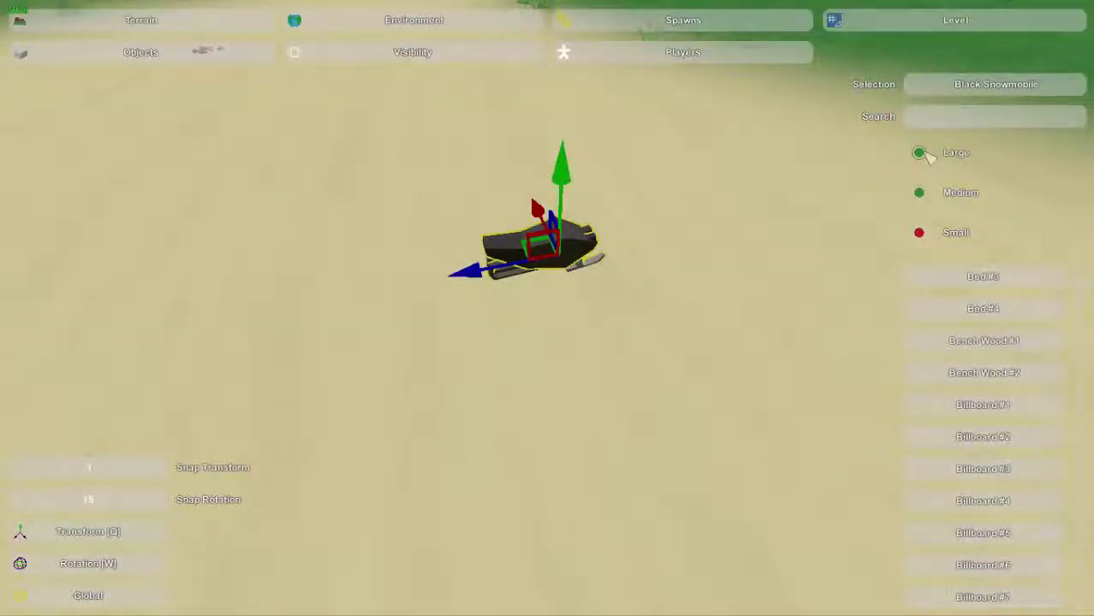
click(919, 153)
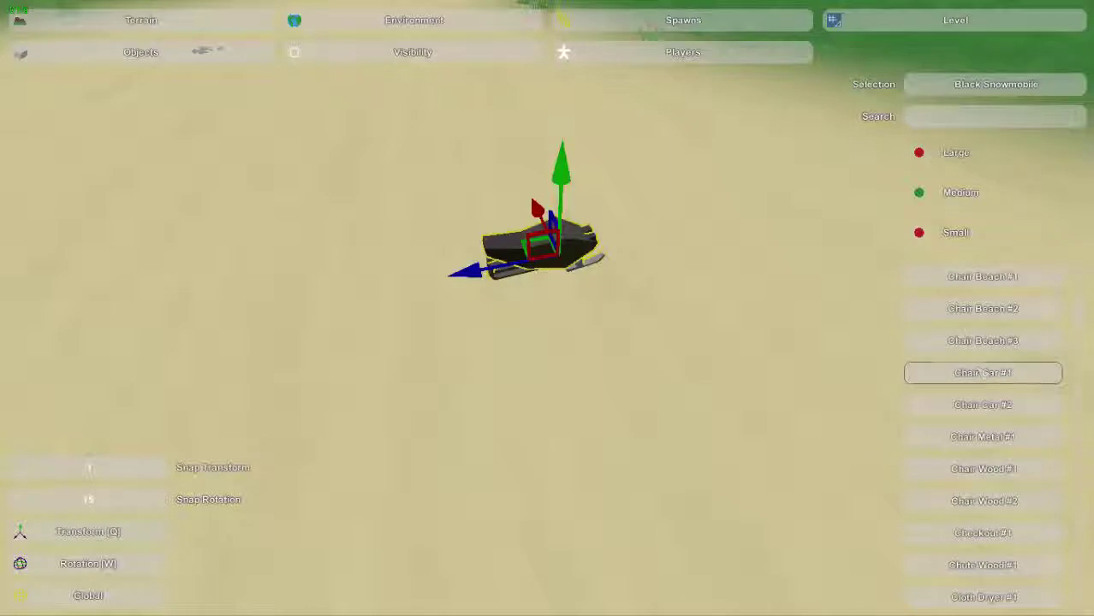
key(w)
right_drag(547, 308, 685, 257)
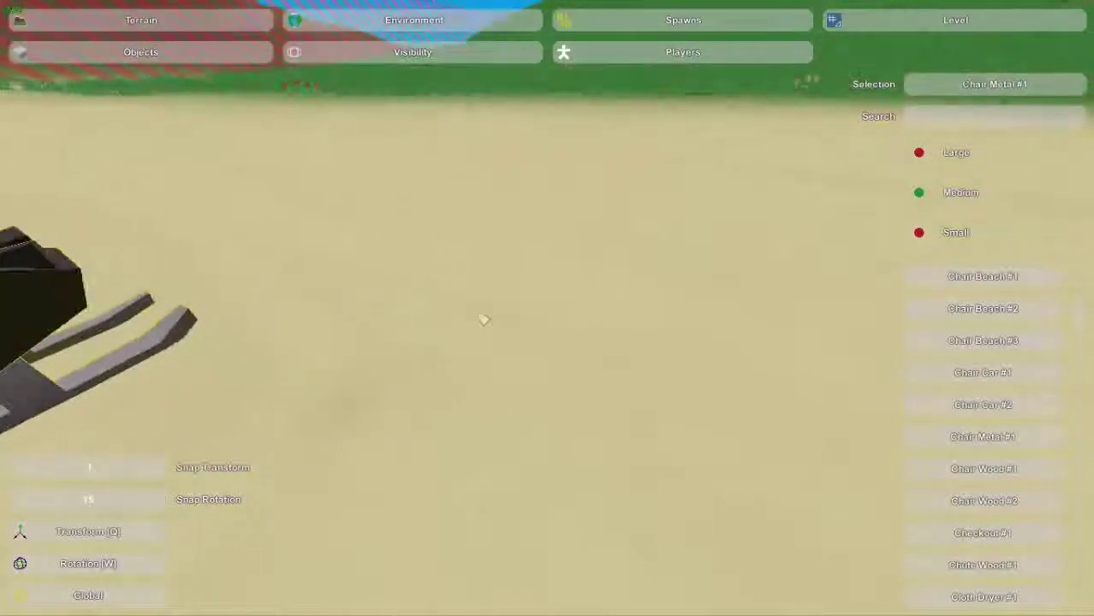
key(e)
key(d)
right_drag(555, 268, 770, 304)
key(a)
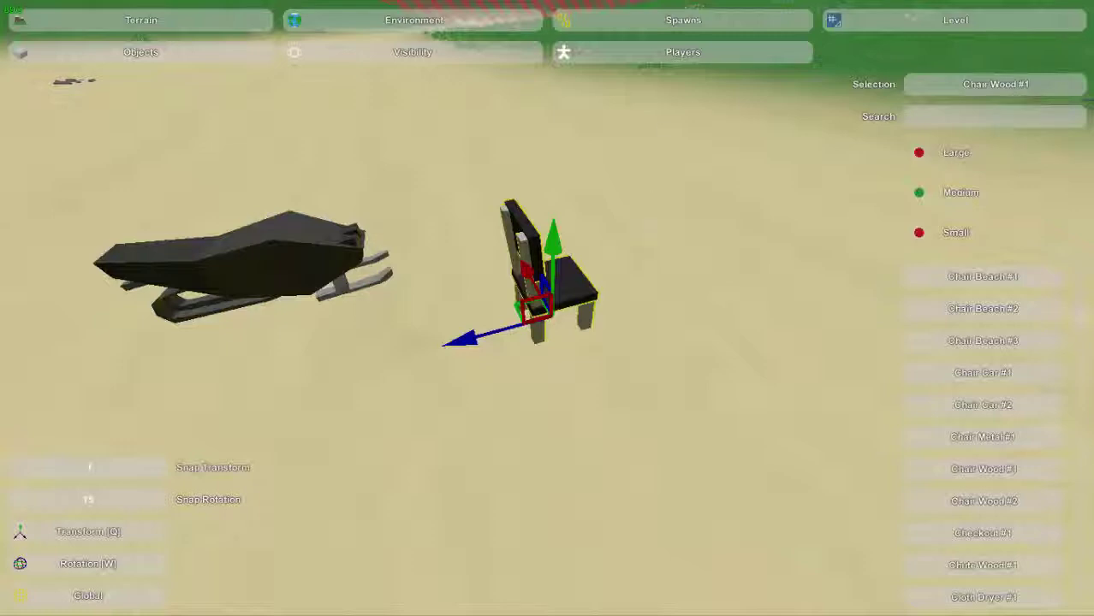
click(700, 199)
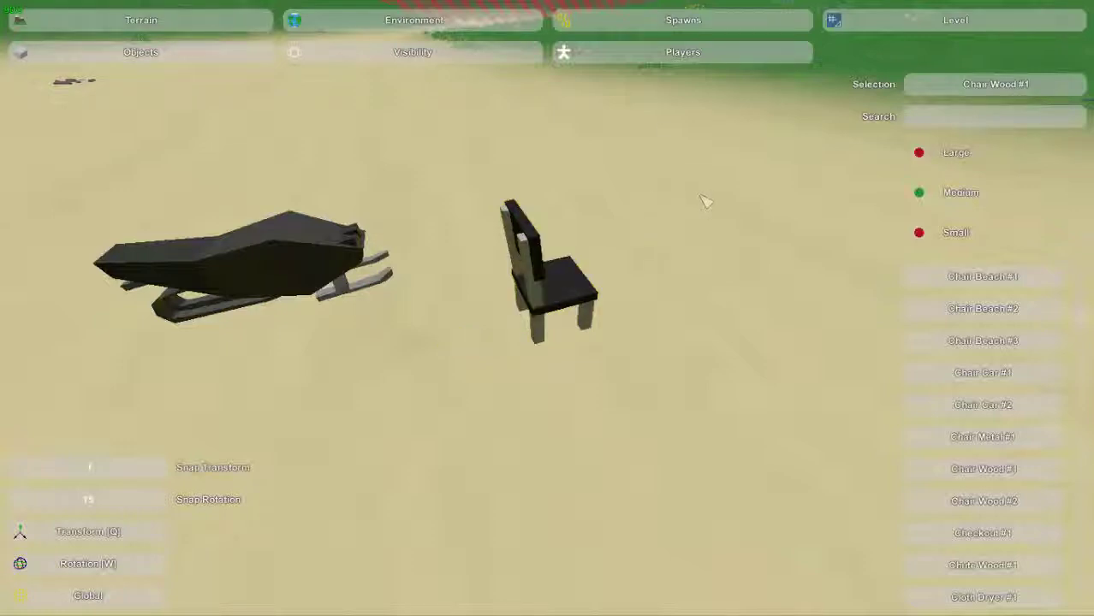
Place a Chair Wood #1 on the sand near the metal chair and deselect it.
key(a)
right_drag(547, 308, 710, 324)
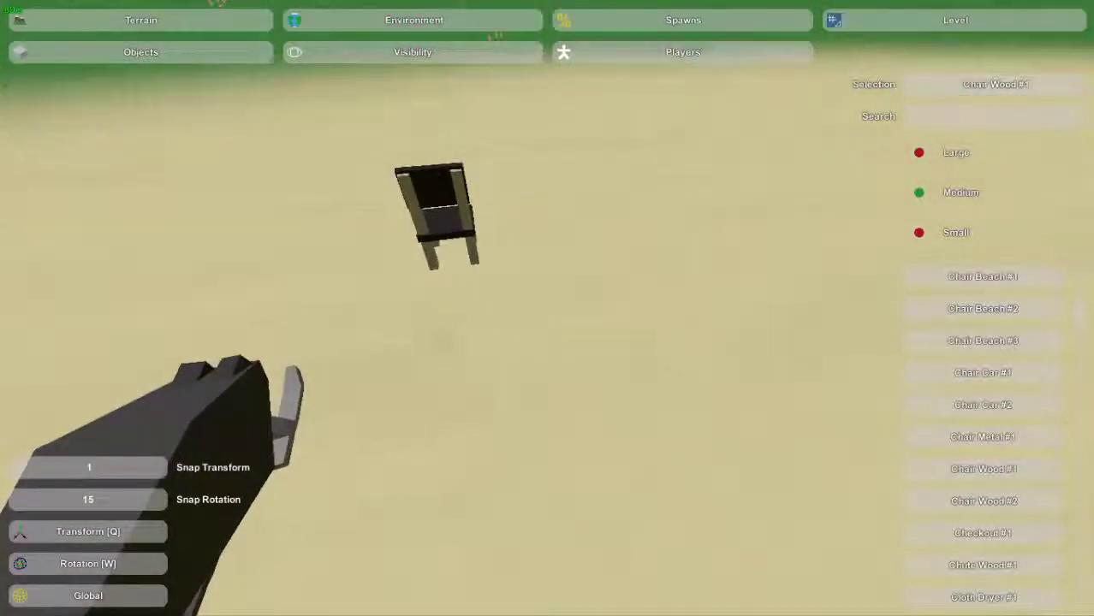
key(e)
key(d)
right_drag(547, 308, 520, 411)
key(a)
key(s)
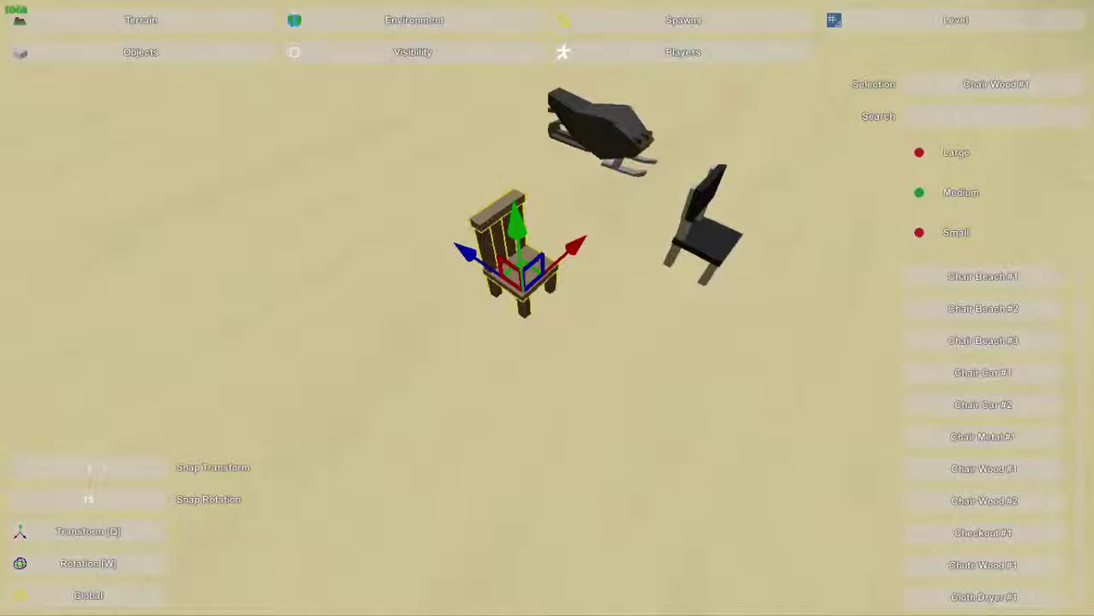
click(631, 337)
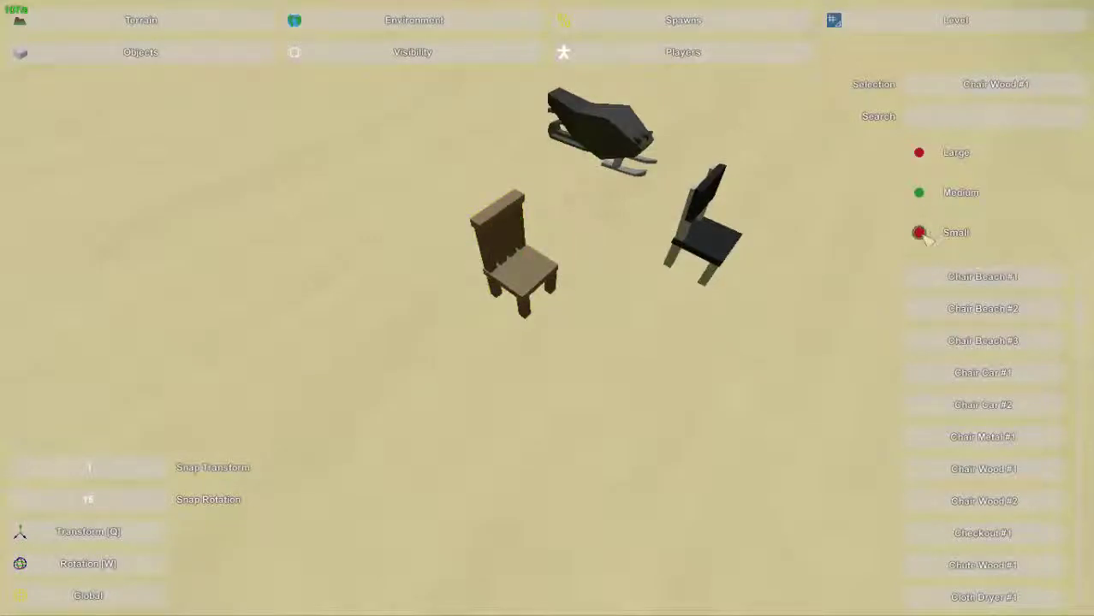
Filter the object list to small objects only and place a Steer #1 on the sand near the chairs.
click(919, 194)
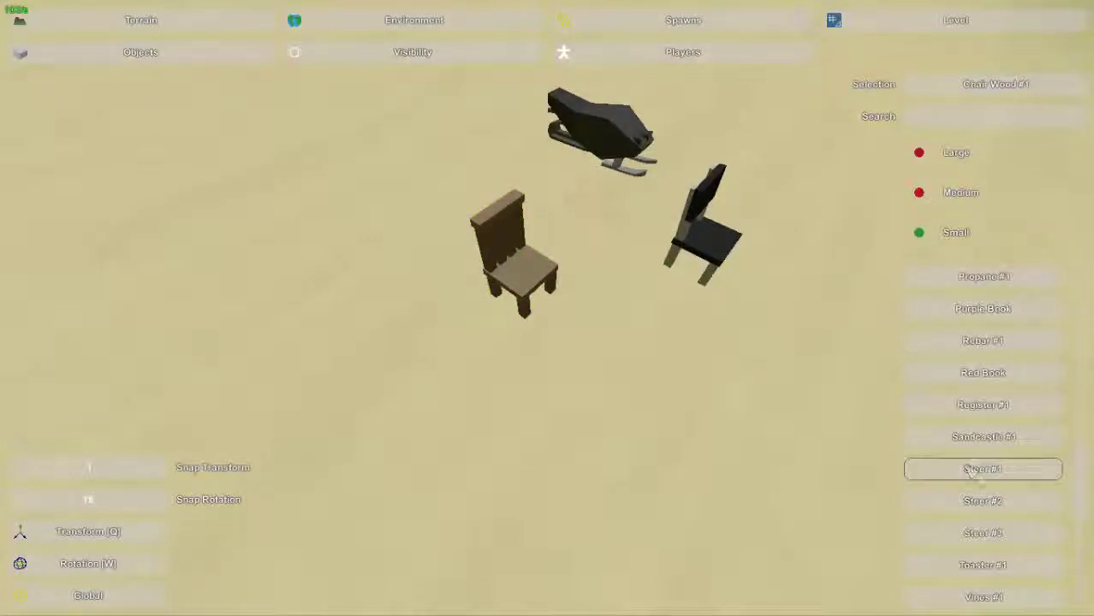
click(980, 476)
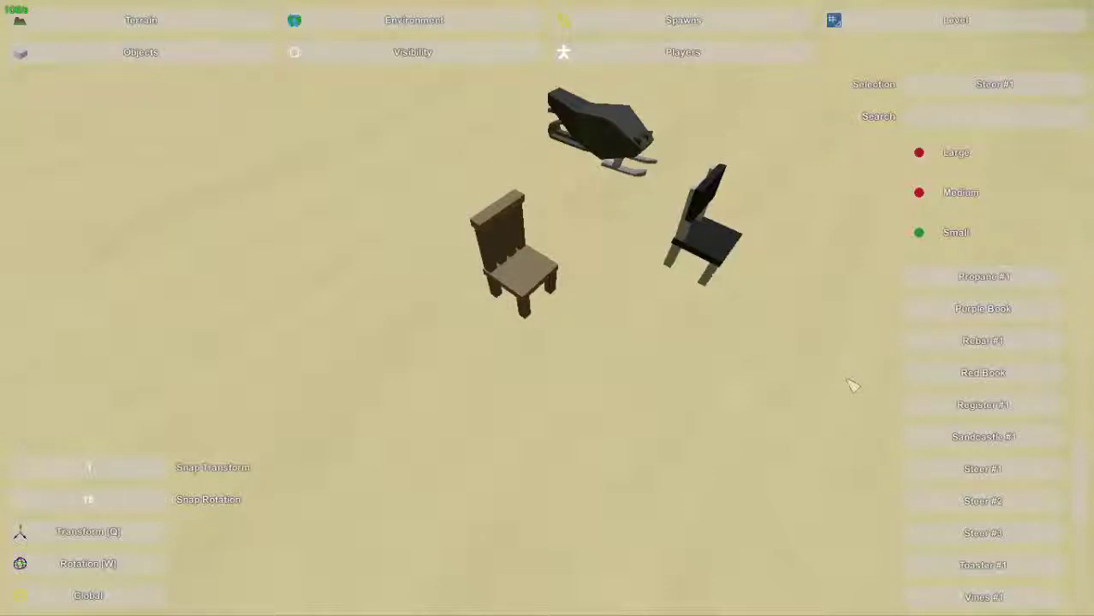
key(e)
key(w)
right_drag(847, 379, 822, 274)
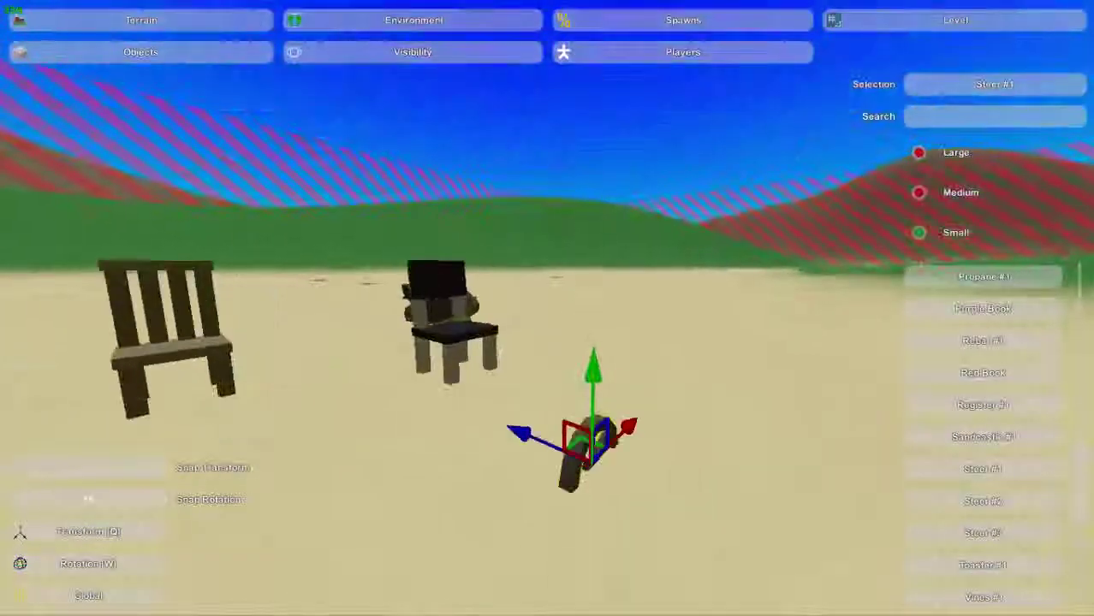
Raise the steering wheel vertically above the sand and deselect it.
right_drag(548, 309, 548, 330)
drag(597, 368, 598, 327)
key(d)
right_drag(598, 326, 737, 419)
key(w)
key(a)
click(377, 317)
right_drag(377, 317, 309, 283)
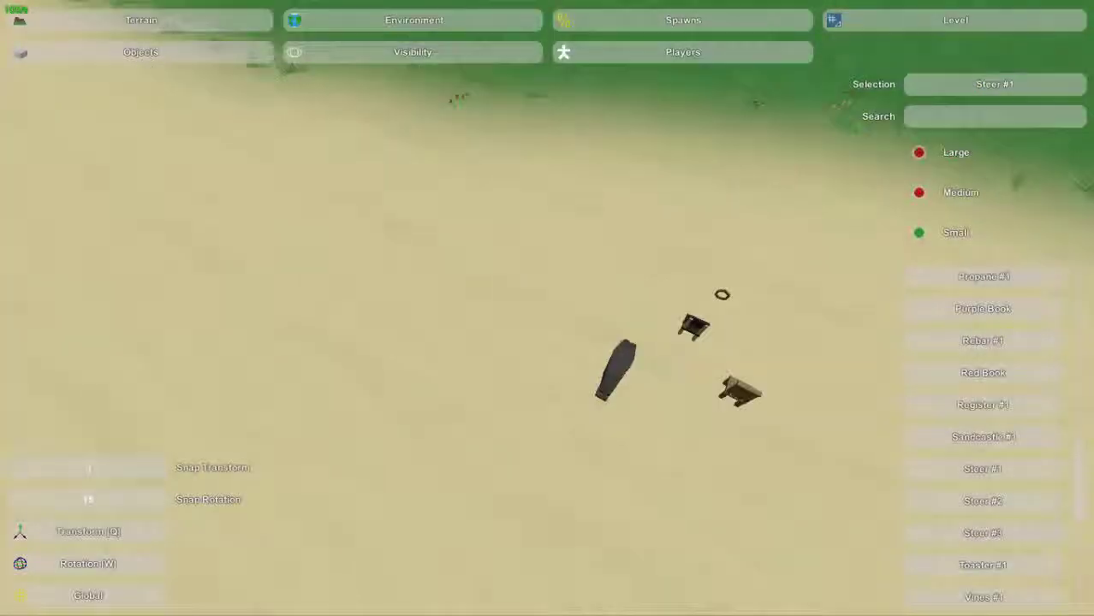
Examine the placed snowmobile, chairs and steering wheel from several viewpoints.
key(a)
right_drag(548, 308, 943, 323)
key(s)
key(s)
key(s)
key(w)
key(w)
key(d)
key(a)
key(w)
key(d)
key(s)
key(d)
key(a)
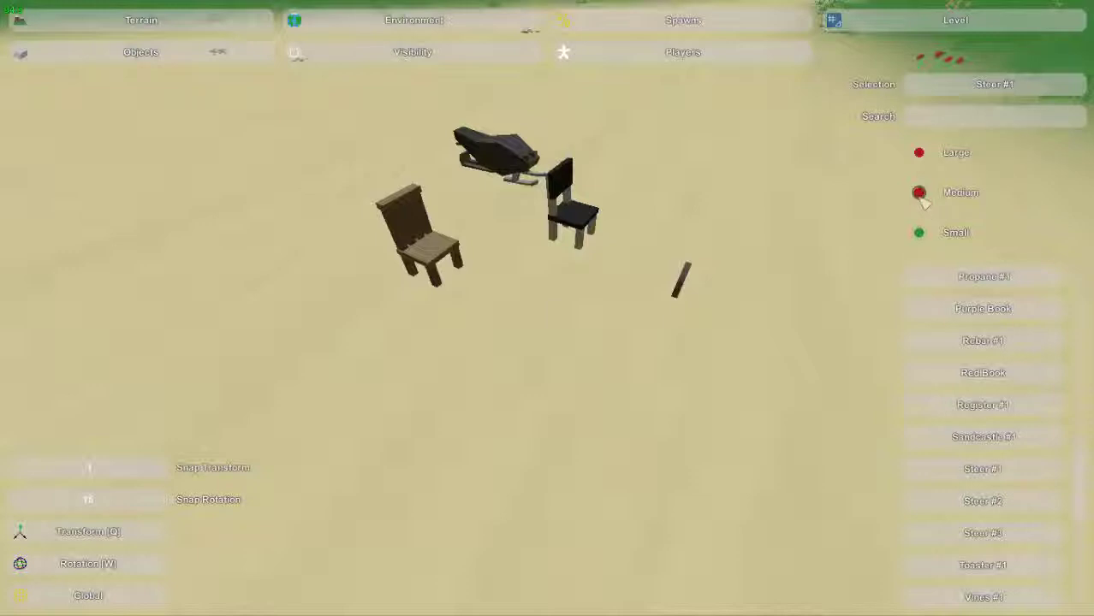
Include large and medium objects in the list again and search the objects for "book".
click(918, 194)
click(920, 153)
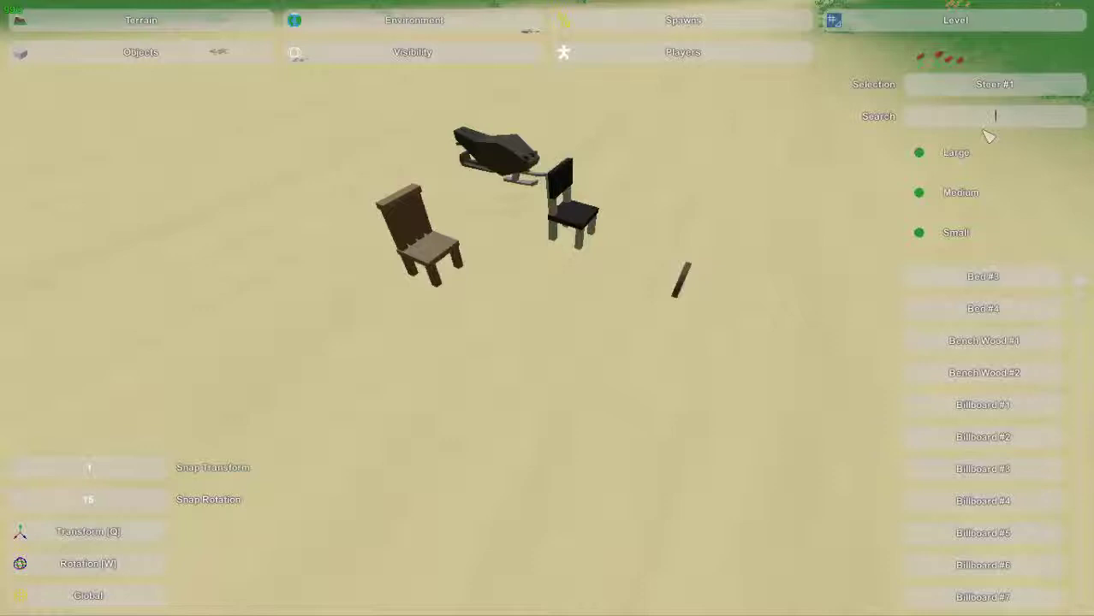
text(book)
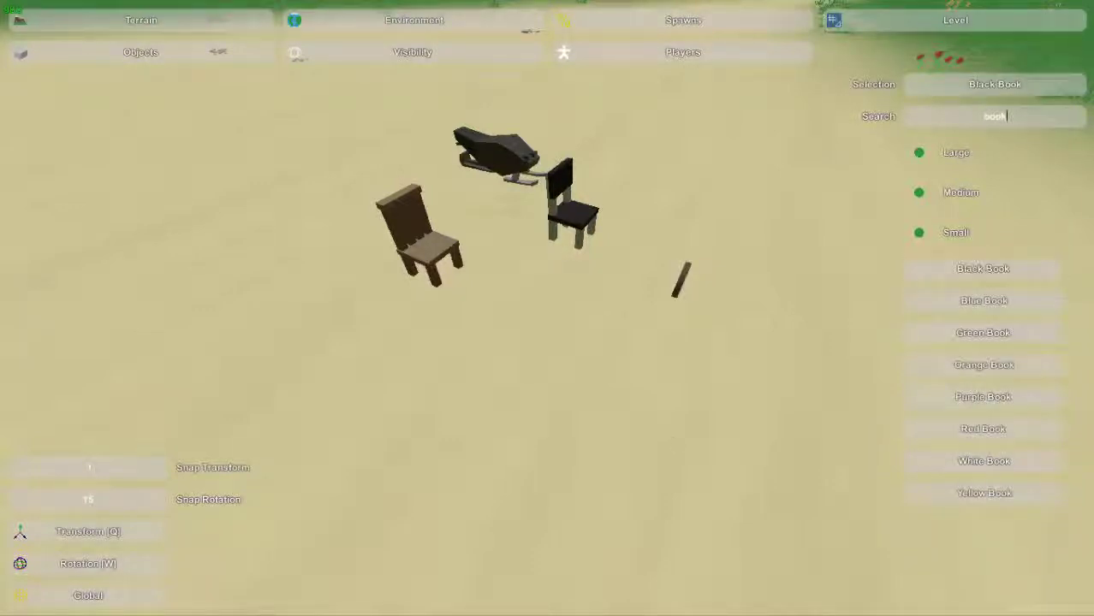
Place a Black Book on the sand near the steering wheel and raise it slightly.
right_drag(547, 308, 454, 227)
key(e)
key(w)
key(d)
key(s)
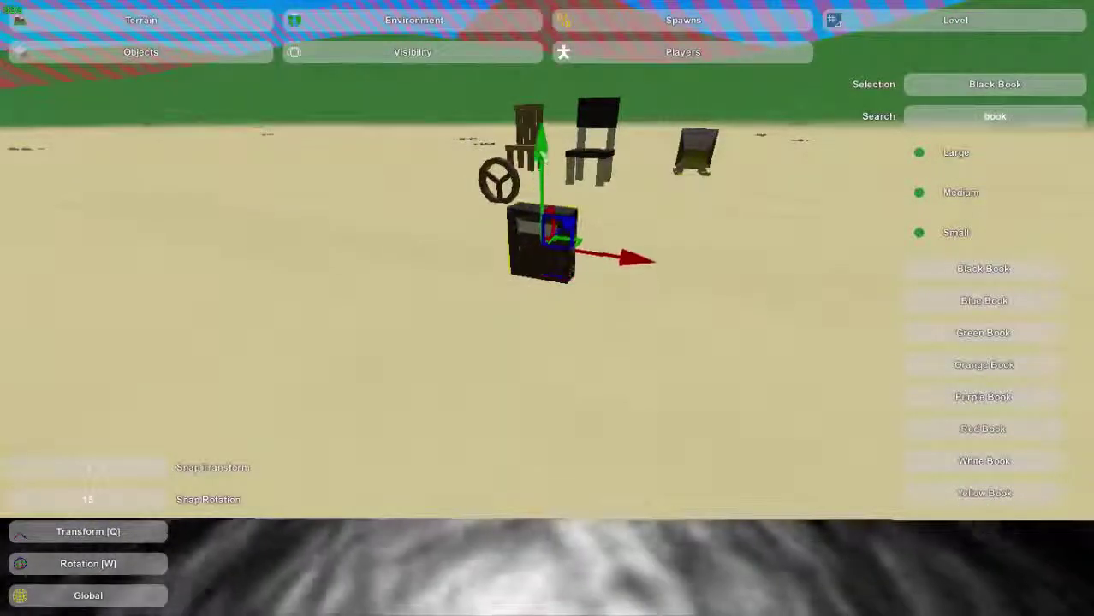
mouse_move(543, 157)
mouse_down()
mouse_move(543, 129)
mouse_move(542, 147)
mouse_up()
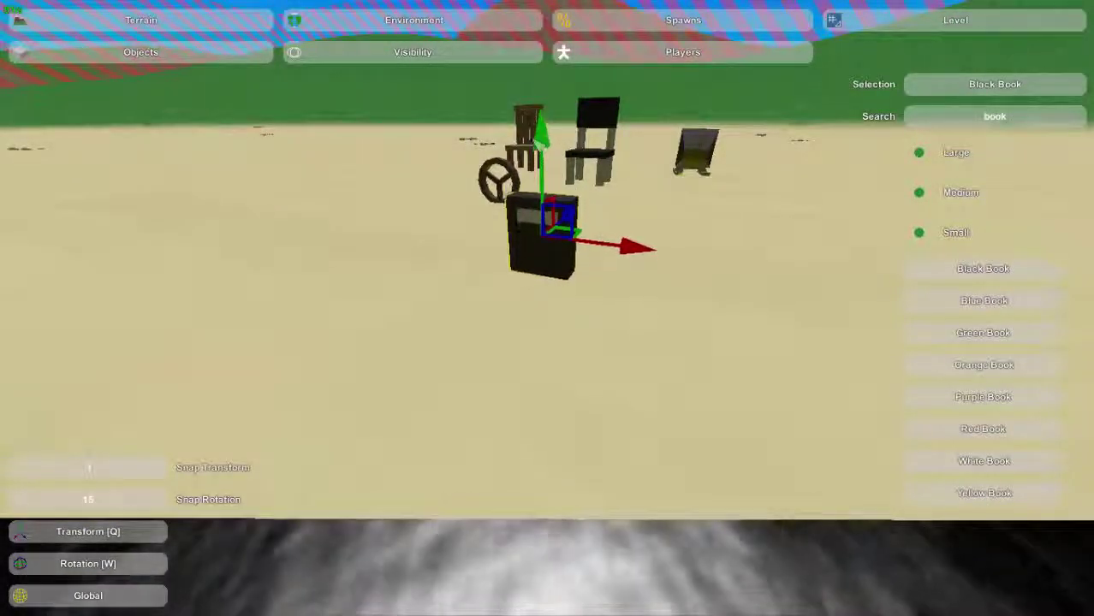
Hide small objects from the list, show them again, and clear the "book" search.
right_drag(542, 146, 505, 107)
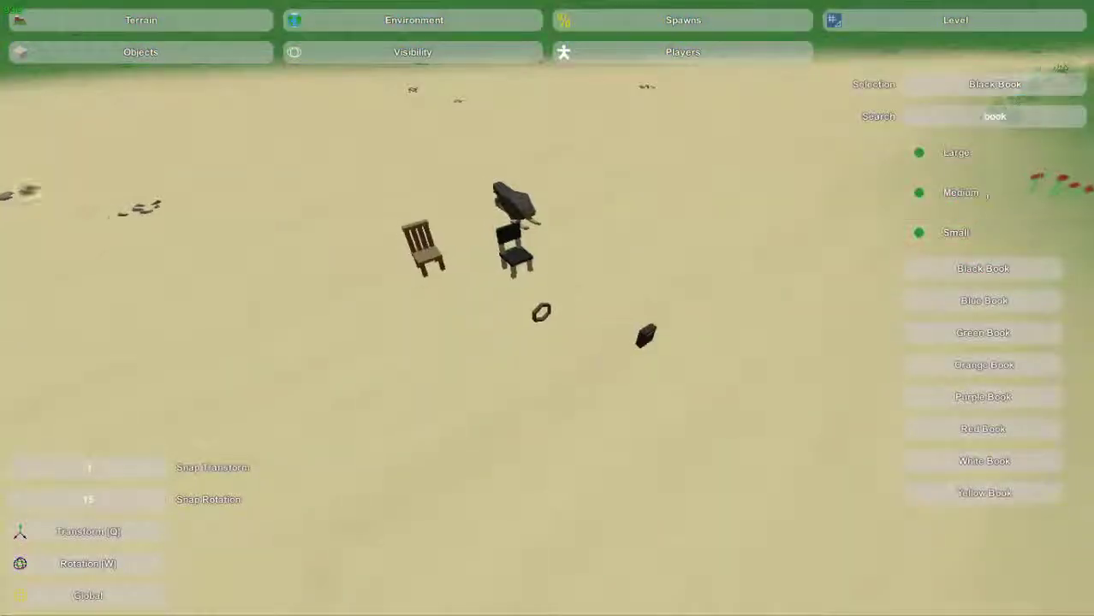
mouse_move(548, 308)
right_down()
mouse_move(479, 302)
mouse_move(556, 300)
mouse_move(553, 312)
right_up()
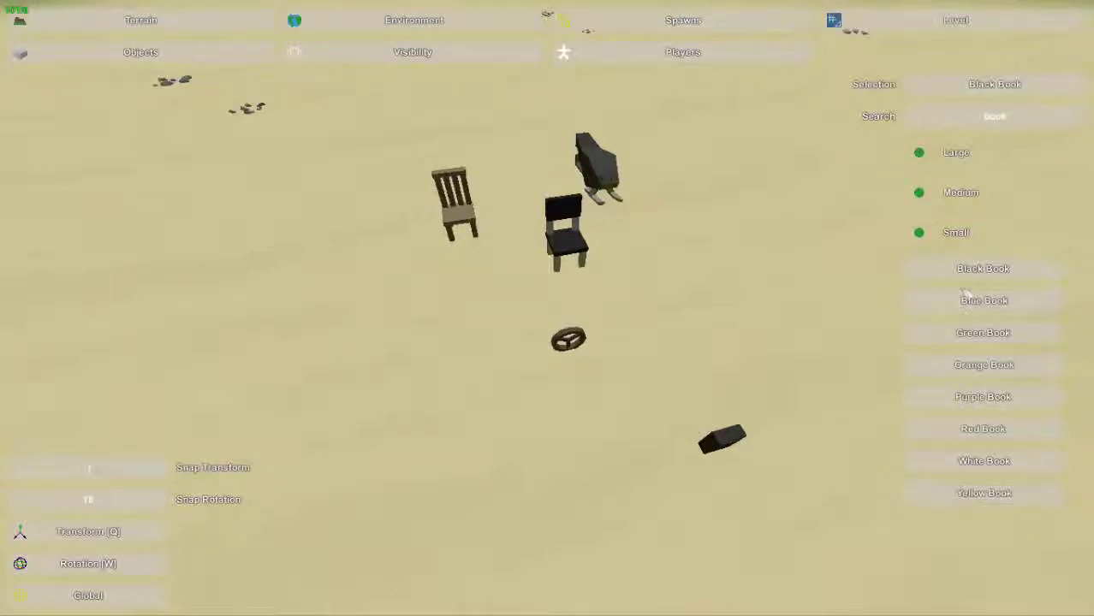
click(919, 234)
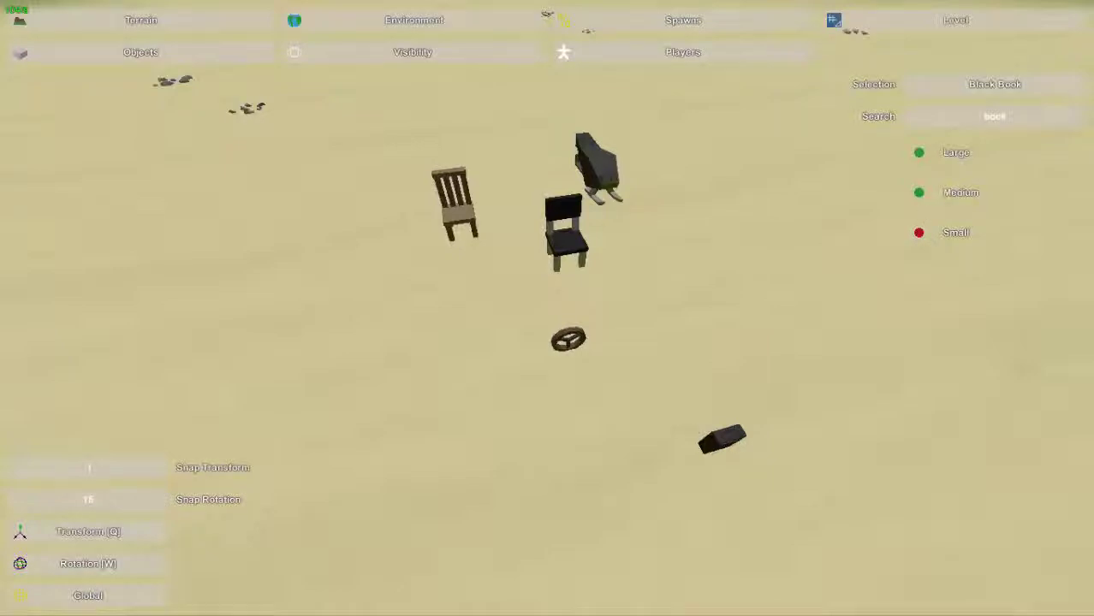
click(919, 232)
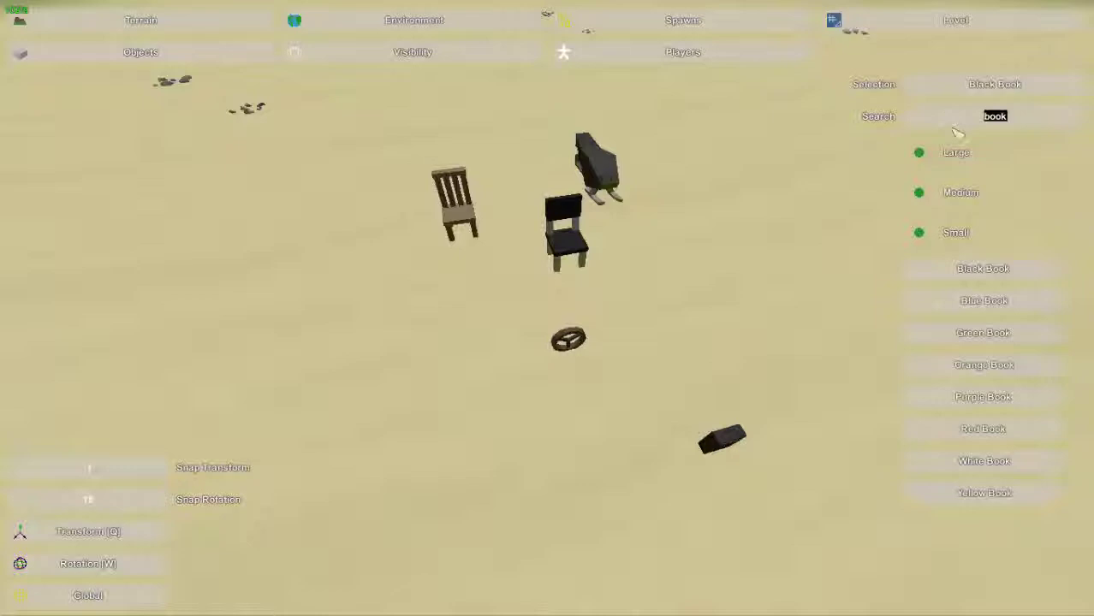
key(BackSpace)
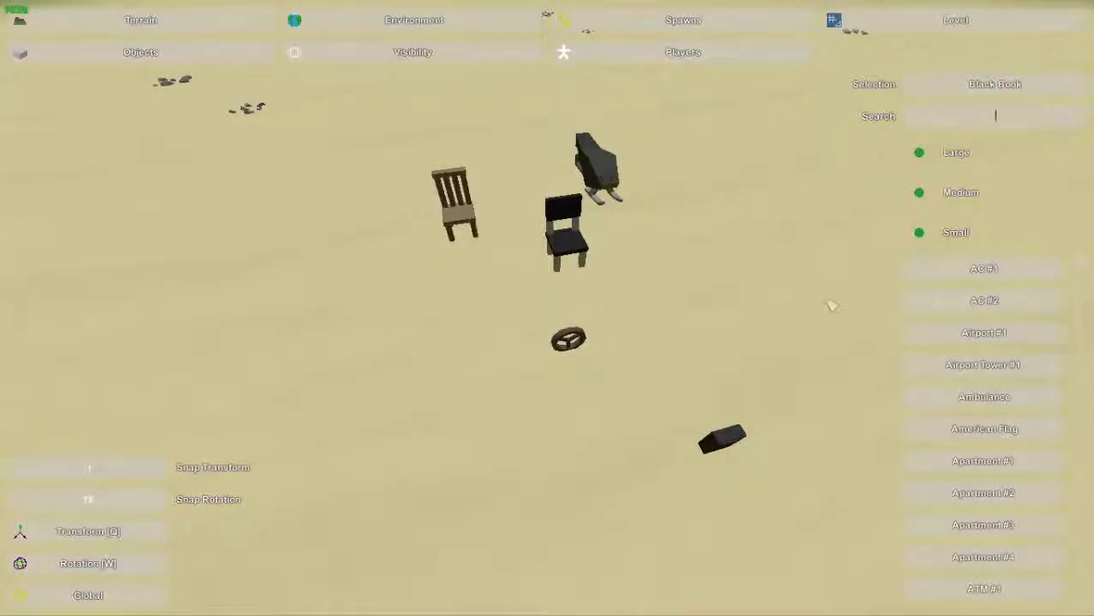
Place an Airport Tower #1 on the grass beside the sand area.
right_drag(792, 309, 1019, 257)
key(s)
right_drag(547, 308, 566, 284)
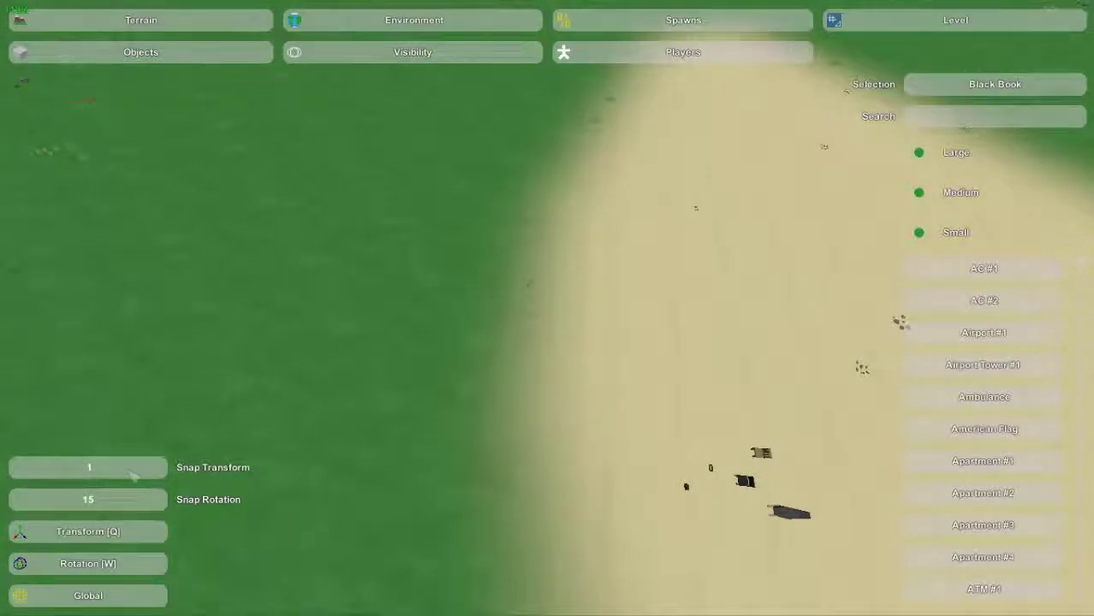
key(ctrl)
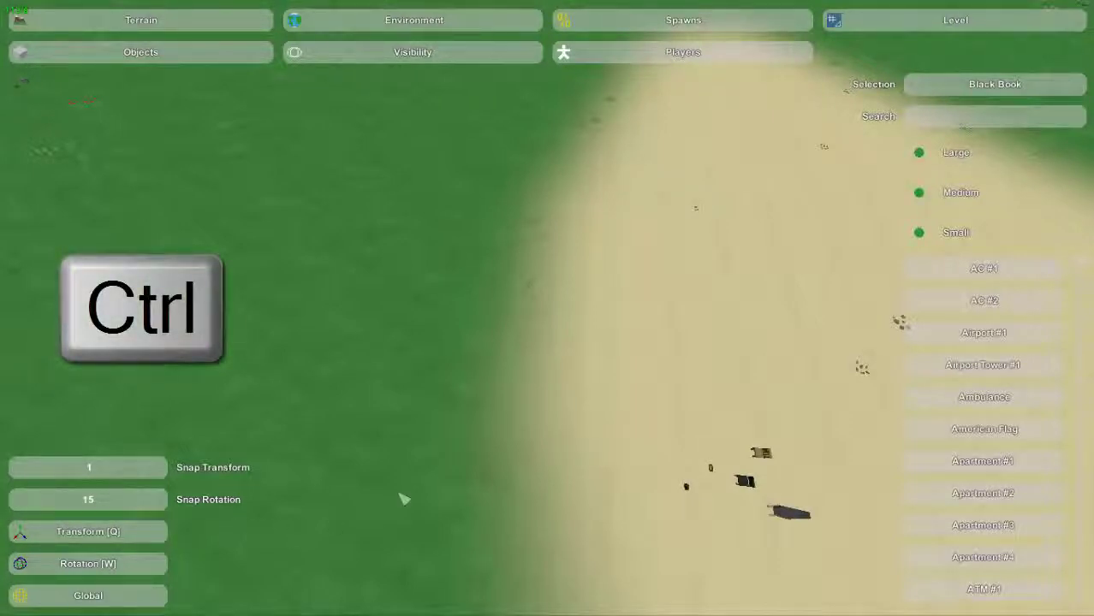
right_drag(399, 494, 555, 318)
key(w)
key(s)
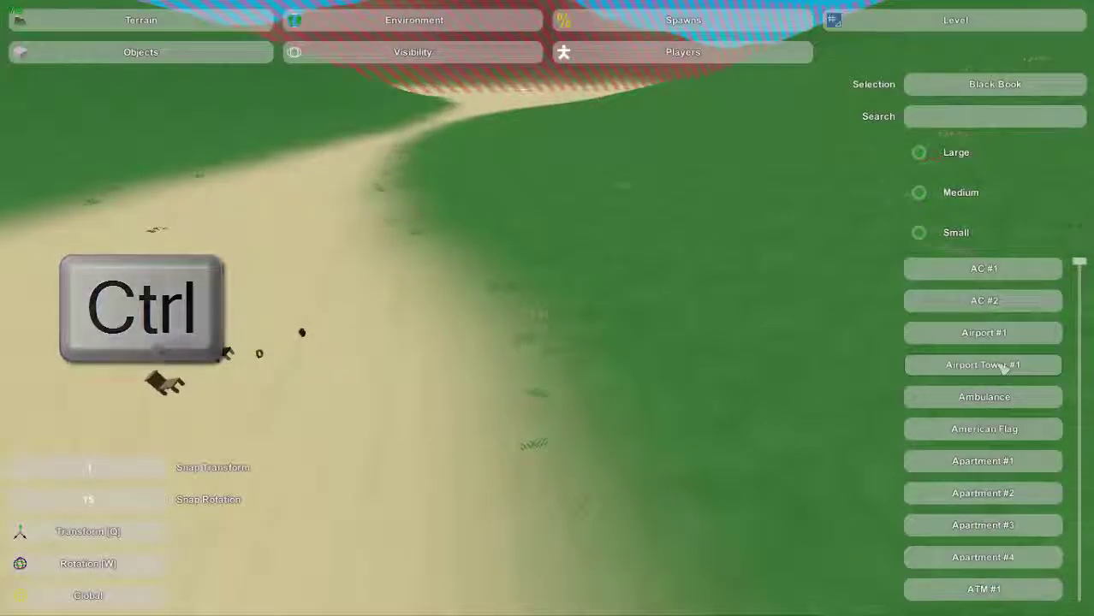
click(1004, 369)
key(e)
right_drag(814, 281, 814, 281)
key(w)
key(s)
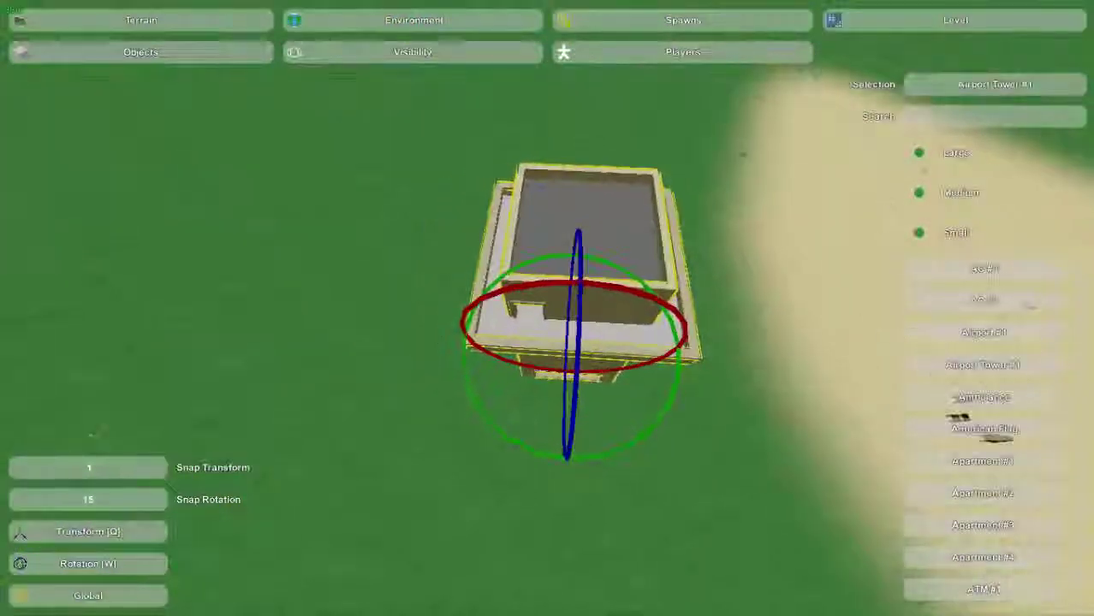
Switch the selected airport tower between transform and rotation handles, ending with the transform handles.
key(d)
right_drag(570, 304, 570, 305)
key(a)
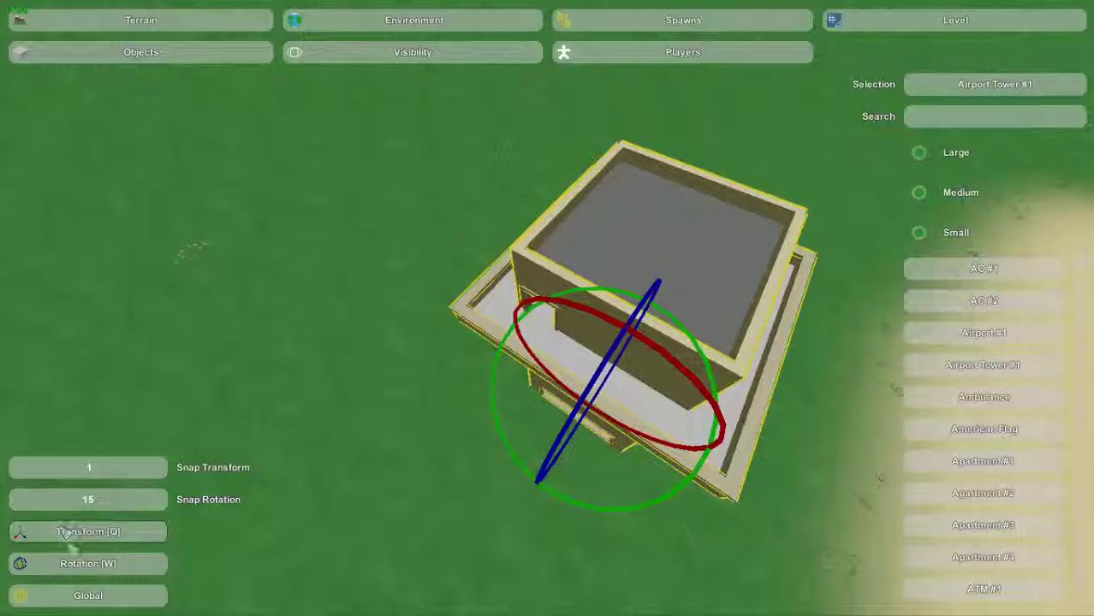
click(88, 535)
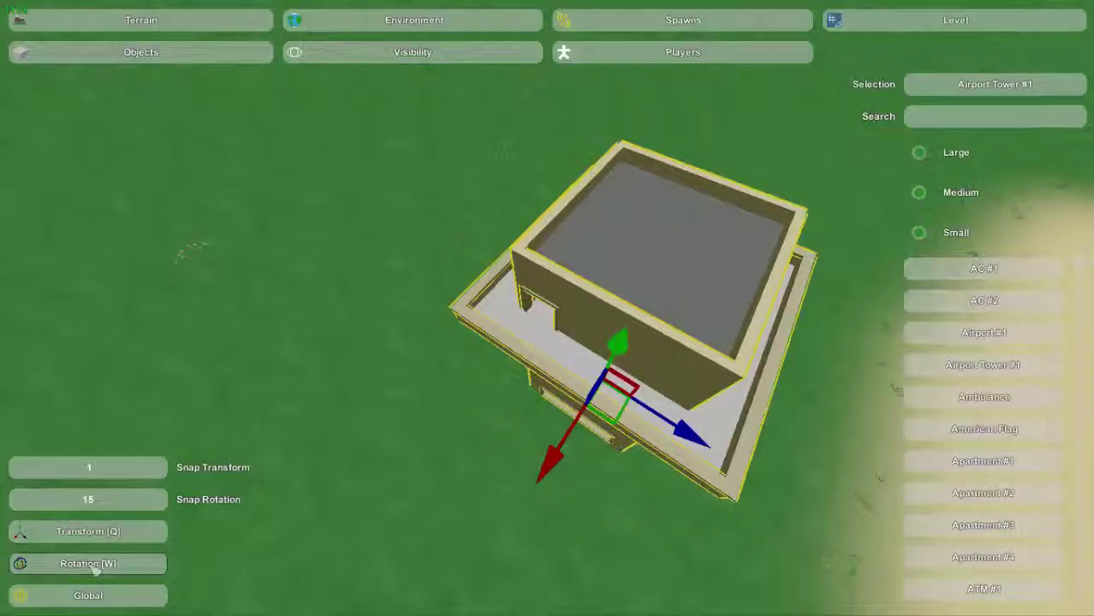
click(95, 572)
click(101, 535)
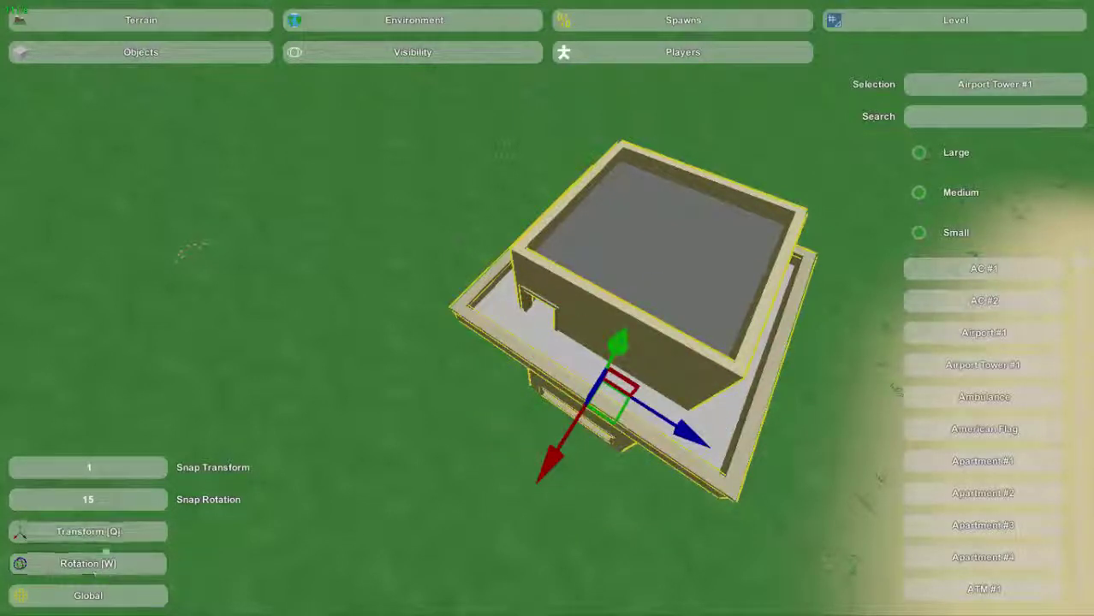
Deselect and reselect the airport tower, choose Airport Tower #1 from the list again and clear the selection.
right_drag(318, 555, 248, 540)
key(s)
mouse_move(548, 308)
right_down()
mouse_move(599, 300)
mouse_move(551, 314)
right_up()
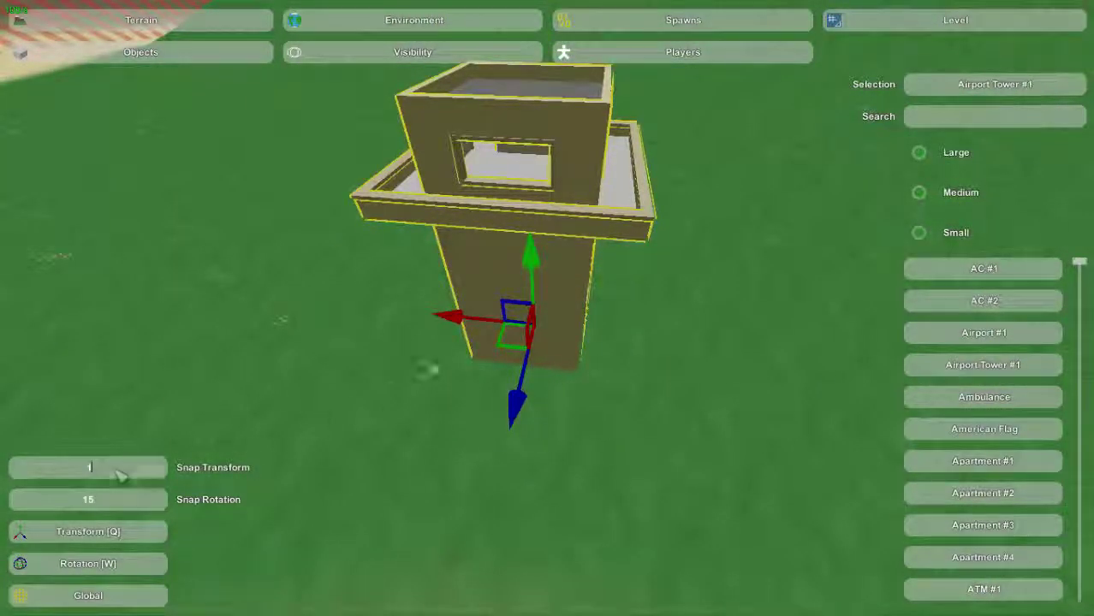
click(493, 338)
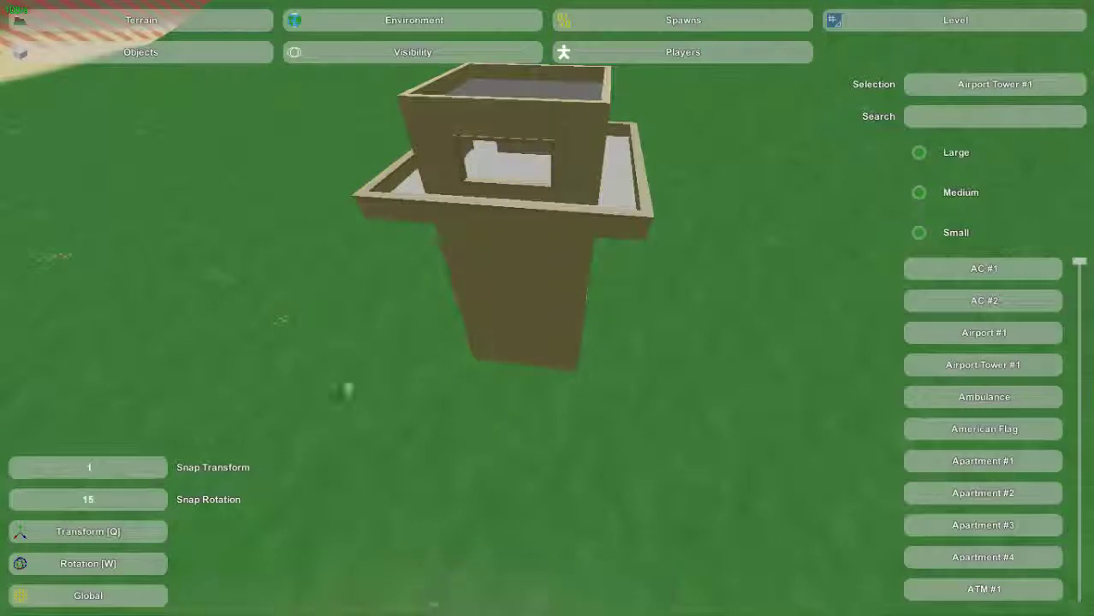
click(533, 337)
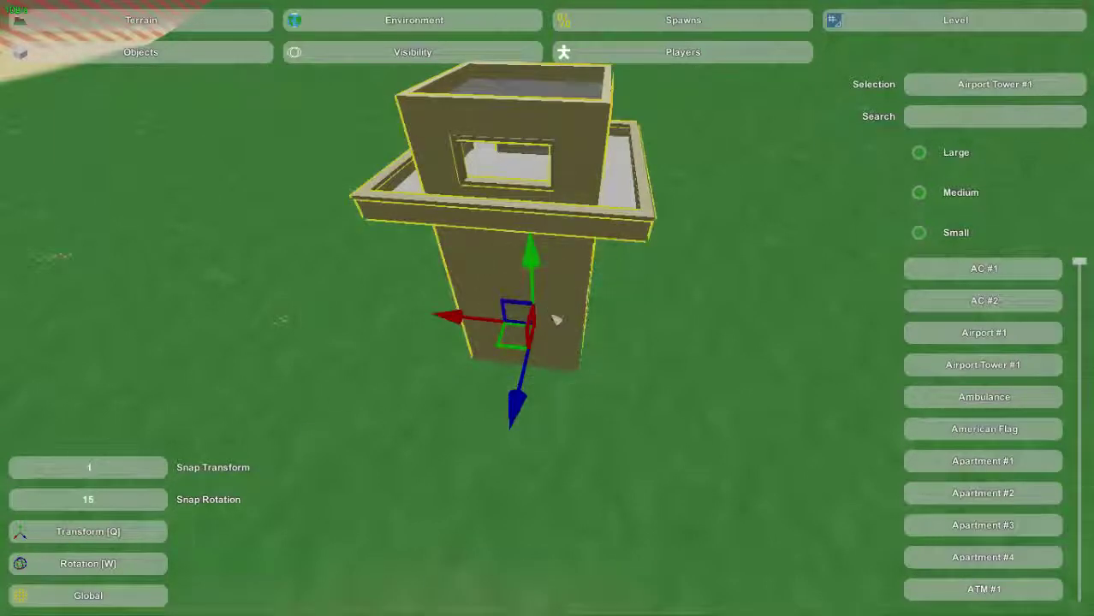
click(938, 374)
click(737, 366)
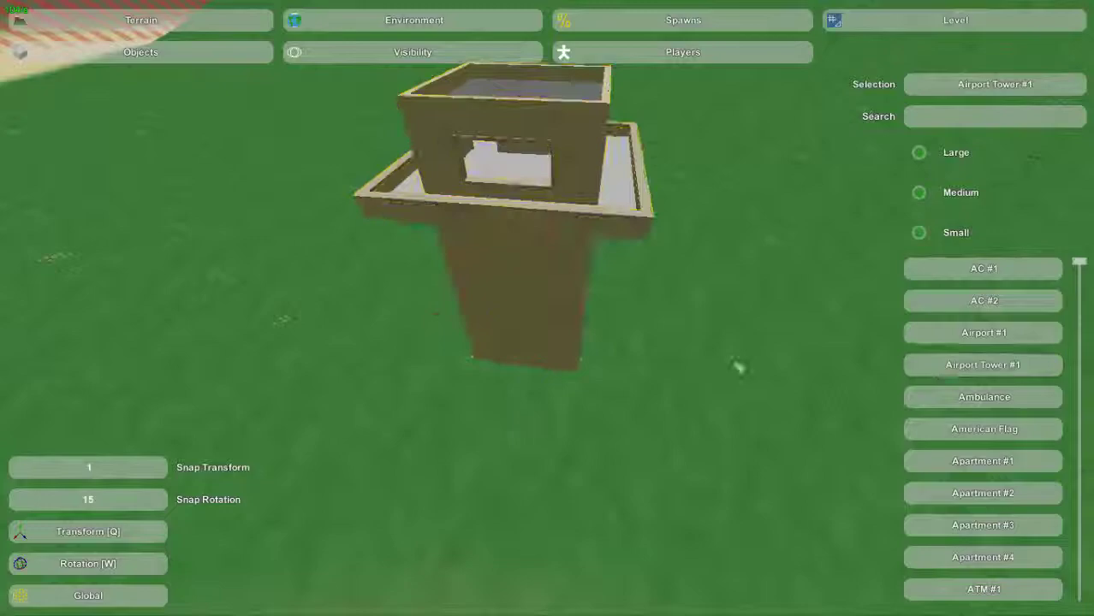
Place a second Airport Tower #1 on the grass and delete it.
key(e)
right_drag(737, 367, 651, 317)
key(d)
key(w)
mouse_move(547, 308)
right_down()
mouse_move(631, 323)
mouse_move(548, 308)
mouse_move(530, 321)
right_up()
key(Delete)
key(s)
Select the airport tower, duplicate it with copy and paste, and move the copy out beside the original.
click(566, 311)
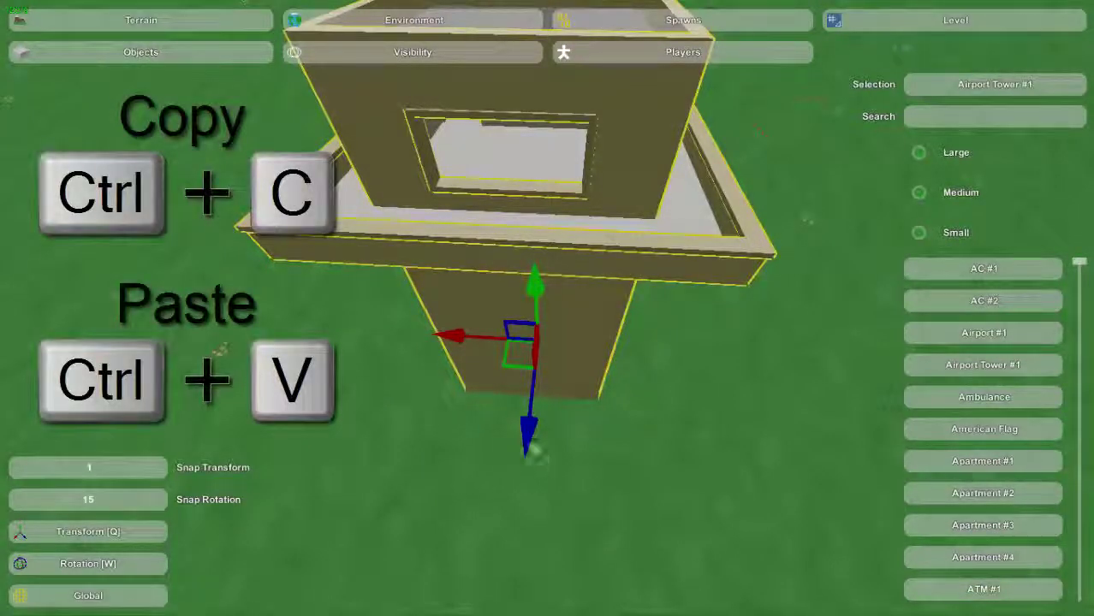
key(ctrl+c)
key(ctrl+v)
drag(462, 339, 664, 420)
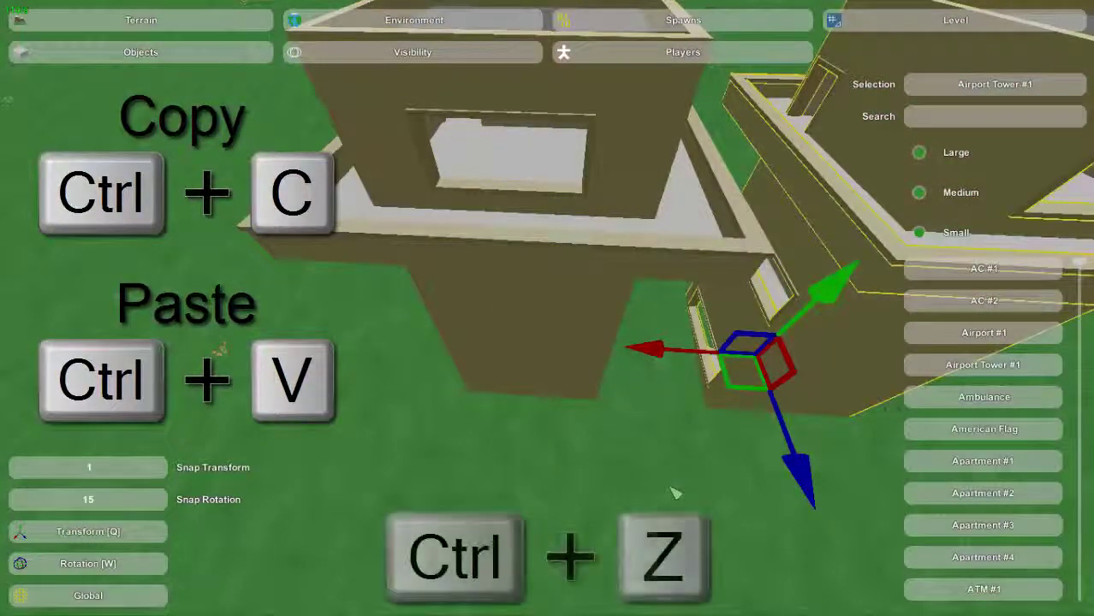
Undo the copied tower's move, then shift it beside the original with Snap Transform set to 5 and deselect it.
key(ctrl+z)
click(544, 344)
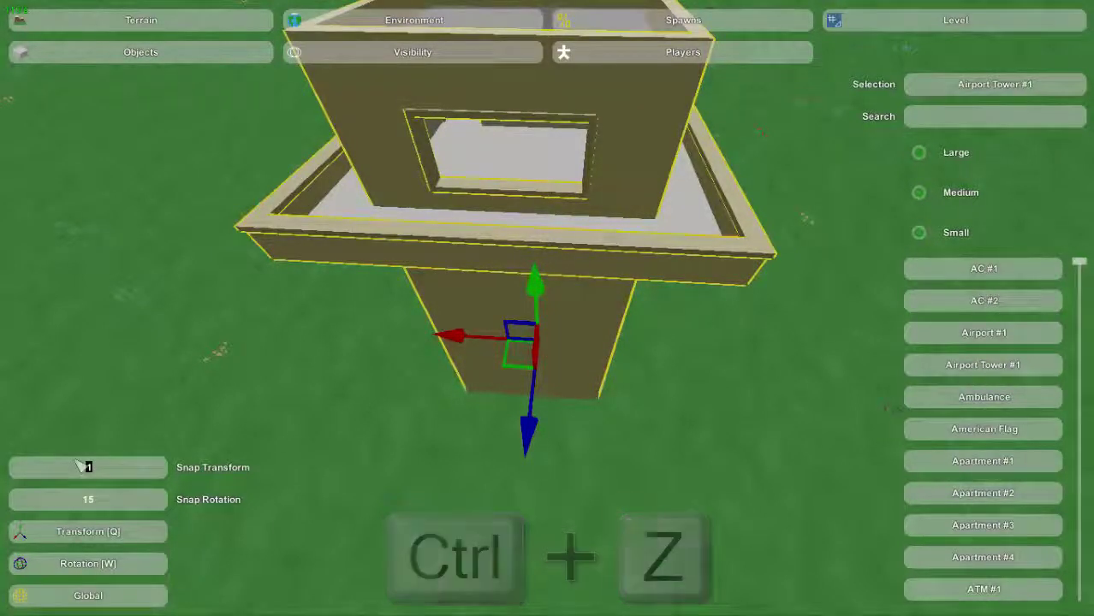
click(413, 459)
click(469, 385)
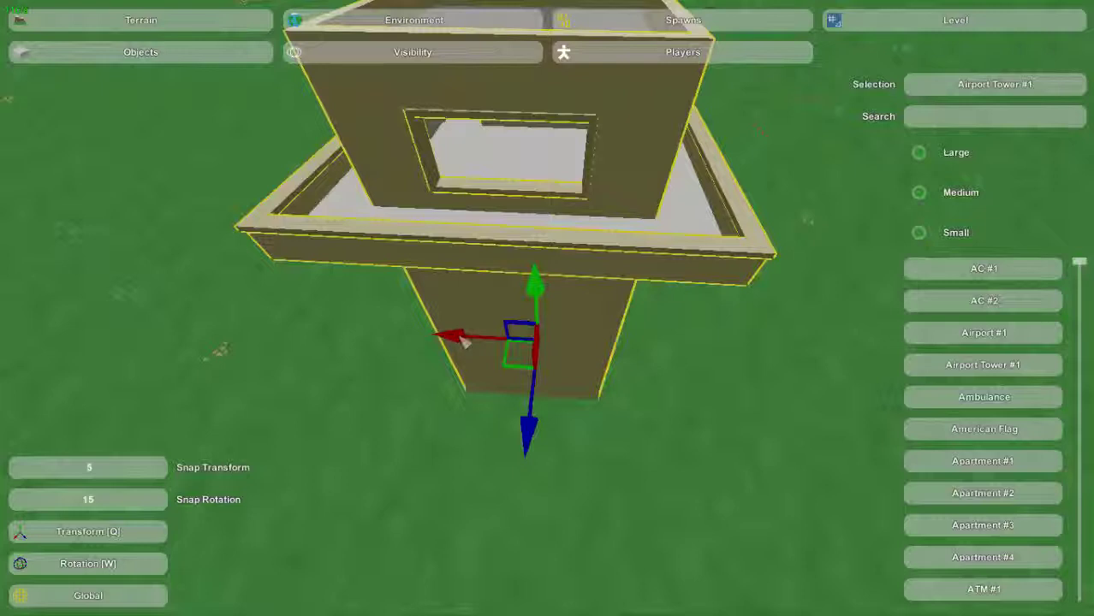
drag(463, 343, 704, 365)
click(706, 366)
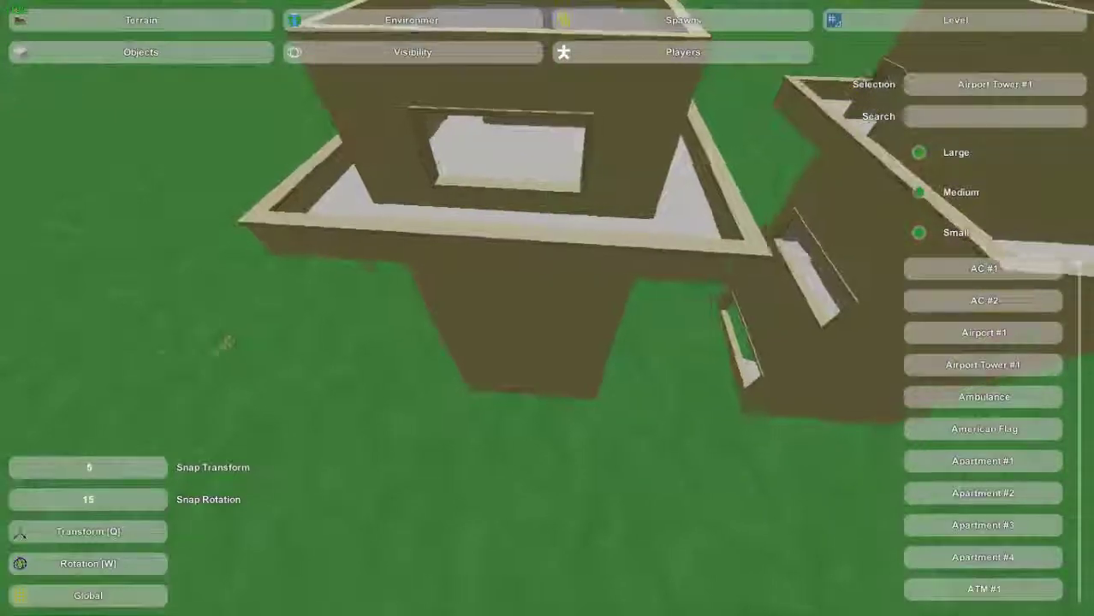
Examine the spacing between the two airport towers from above.
key(d)
right_drag(706, 366, 710, 248)
key(s)
right_drag(548, 283, 548, 310)
key(w)
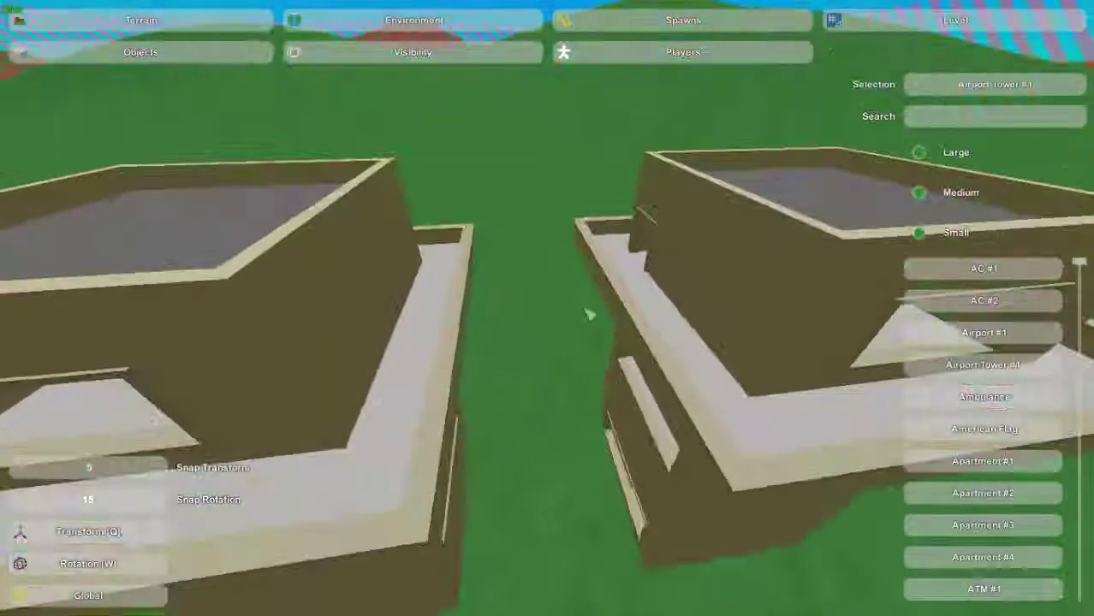
right_drag(464, 320, 476, 379)
key(s)
key(a)
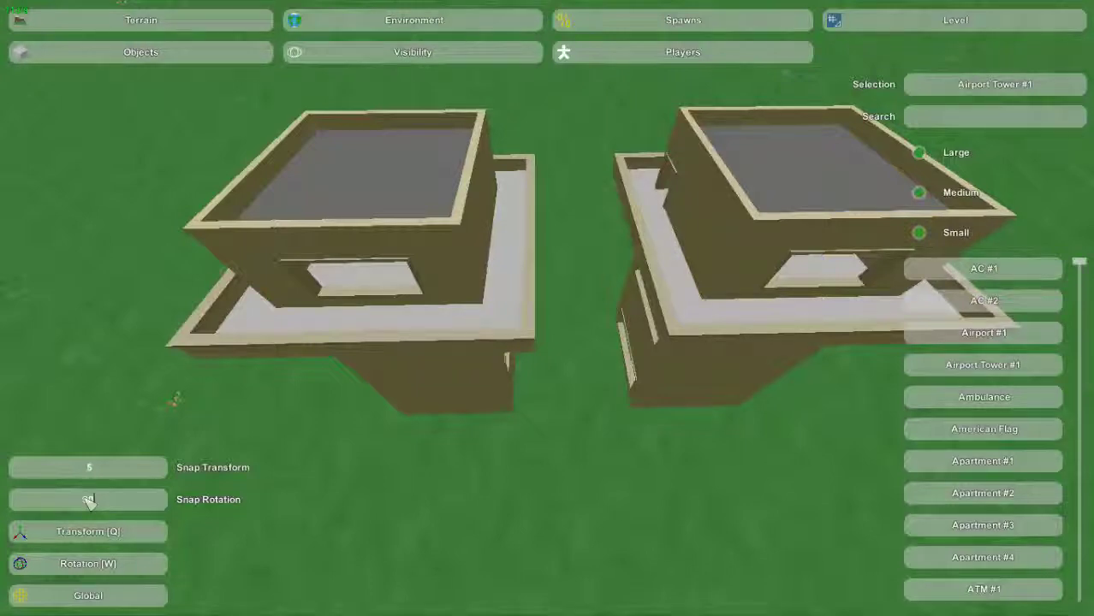
Rotate the copied airport tower about its vertical axis with Snap Rotation set to 90.
key(d)
right_drag(625, 539, 499, 316)
key(a)
click(505, 361)
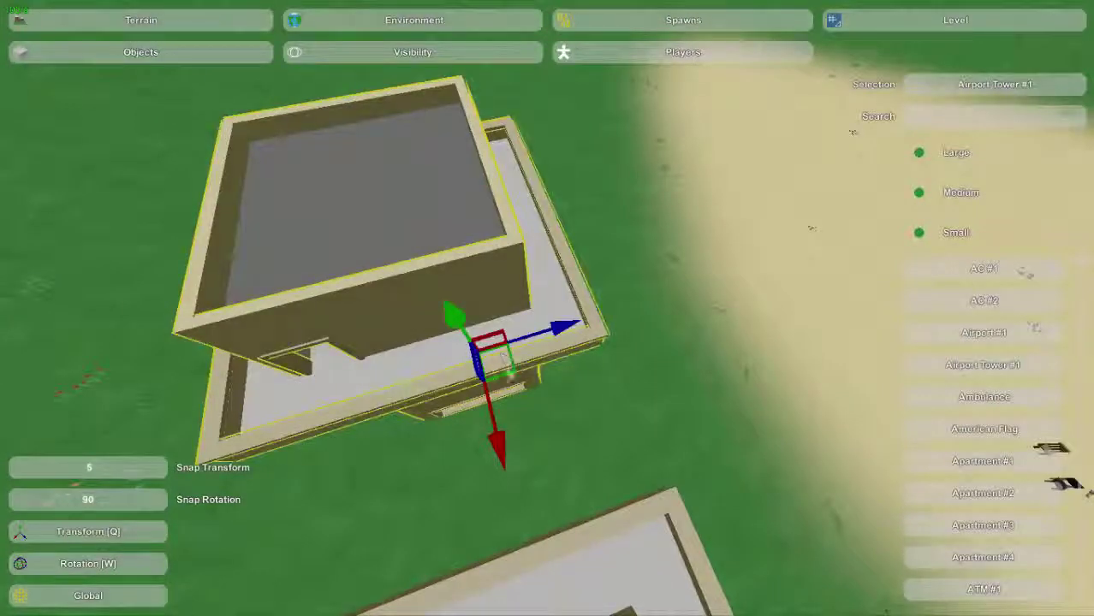
click(110, 563)
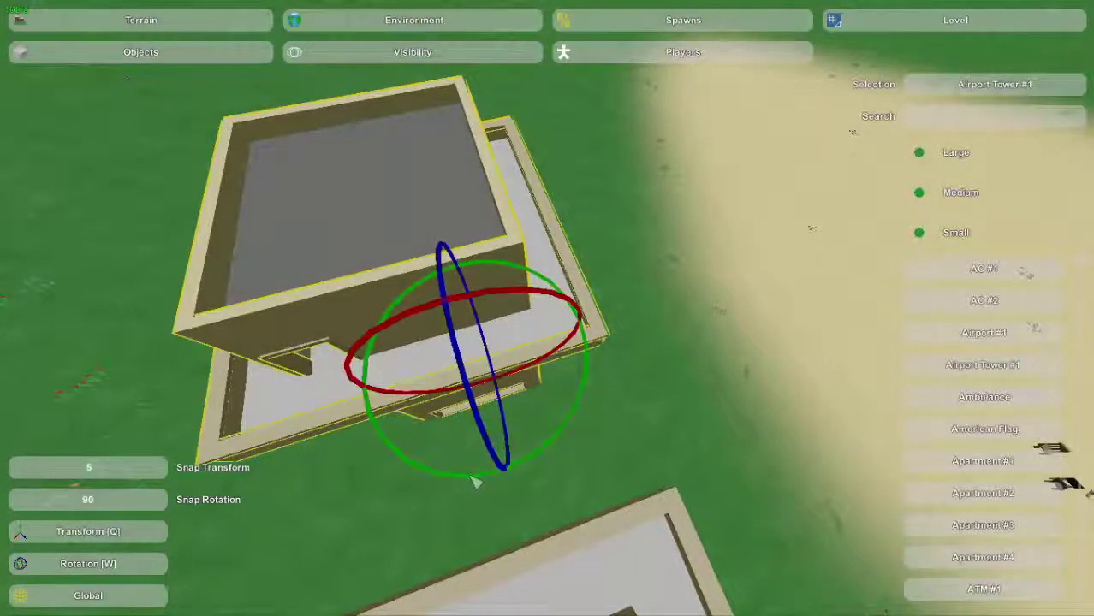
drag(538, 464, 406, 512)
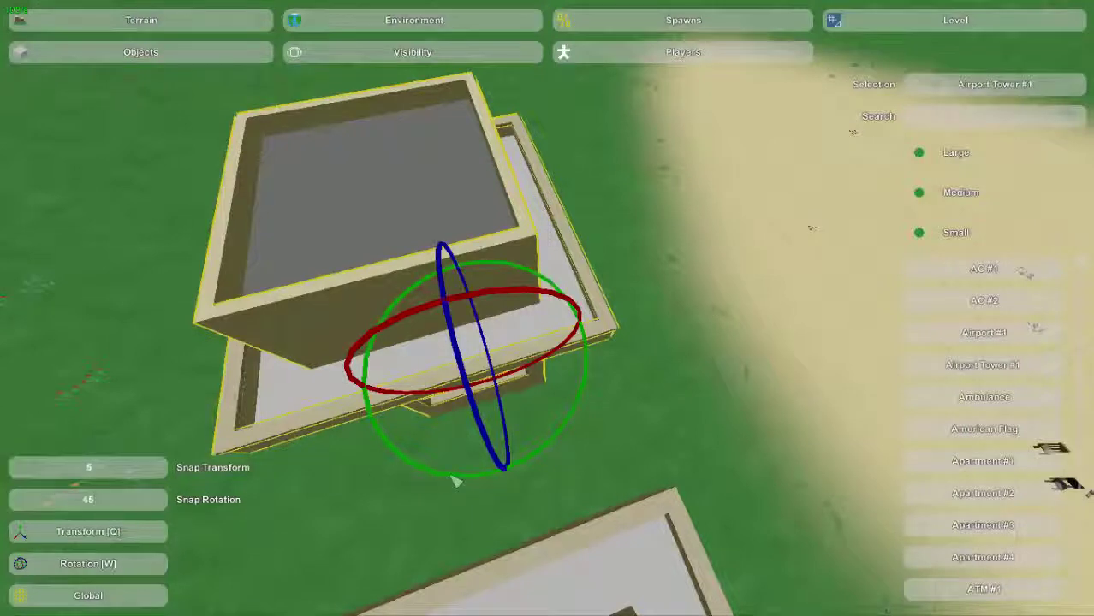
Rotate the copied airport tower about its vertical axis with Snap Rotation set to 45, and deselect it.
drag(455, 482, 488, 509)
click(768, 471)
right_drag(767, 470, 555, 316)
key(w)
right_drag(616, 361, 523, 321)
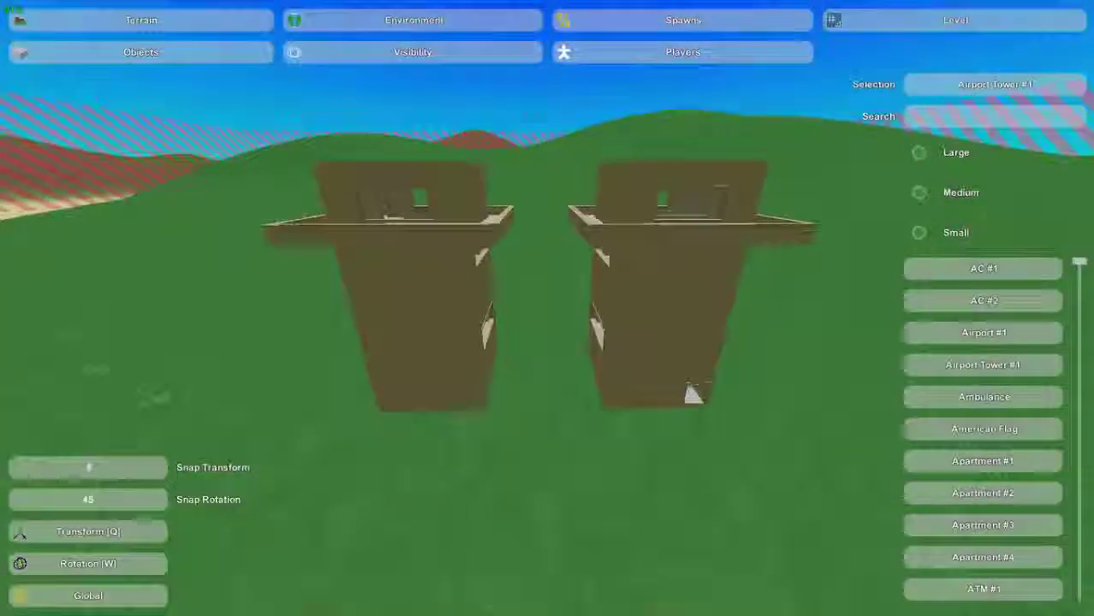
right_drag(525, 349, 526, 350)
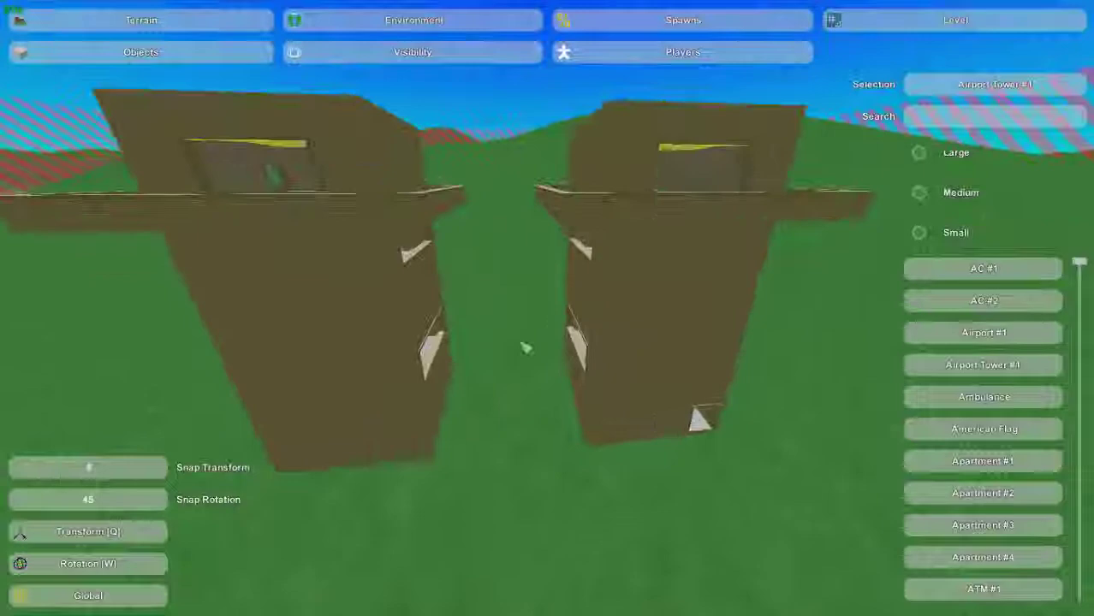
Rotate the original airport tower 45 degrees about its vertical axis and deselect it.
click(83, 602)
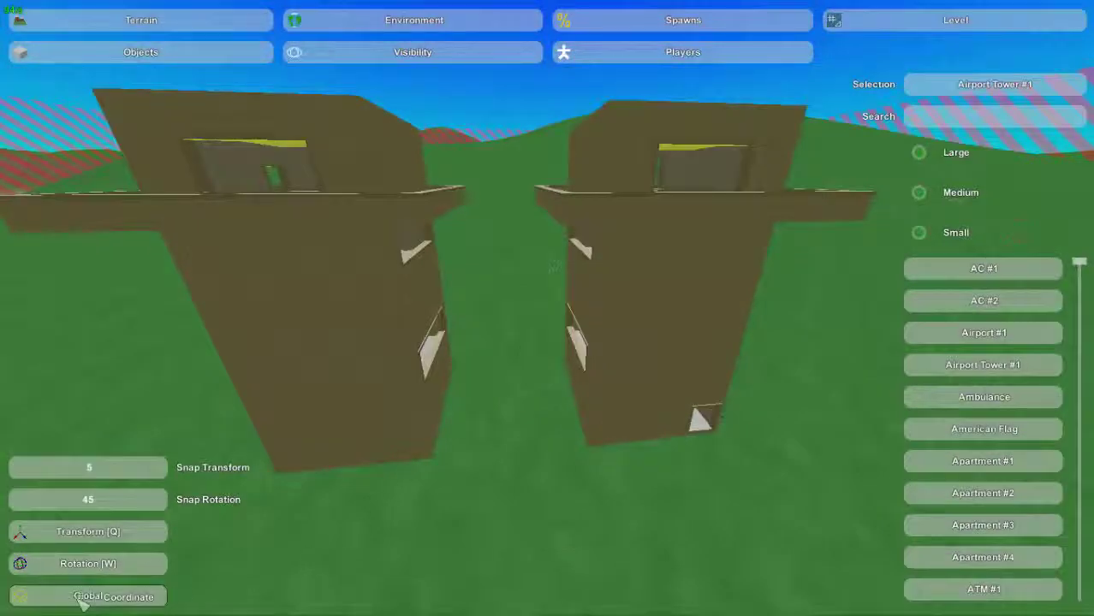
key(w)
mouse_move(458, 506)
right_down()
mouse_move(428, 428)
mouse_move(479, 548)
mouse_move(411, 574)
mouse_move(446, 497)
right_up()
key(a)
right_drag(548, 308, 685, 386)
click(552, 310)
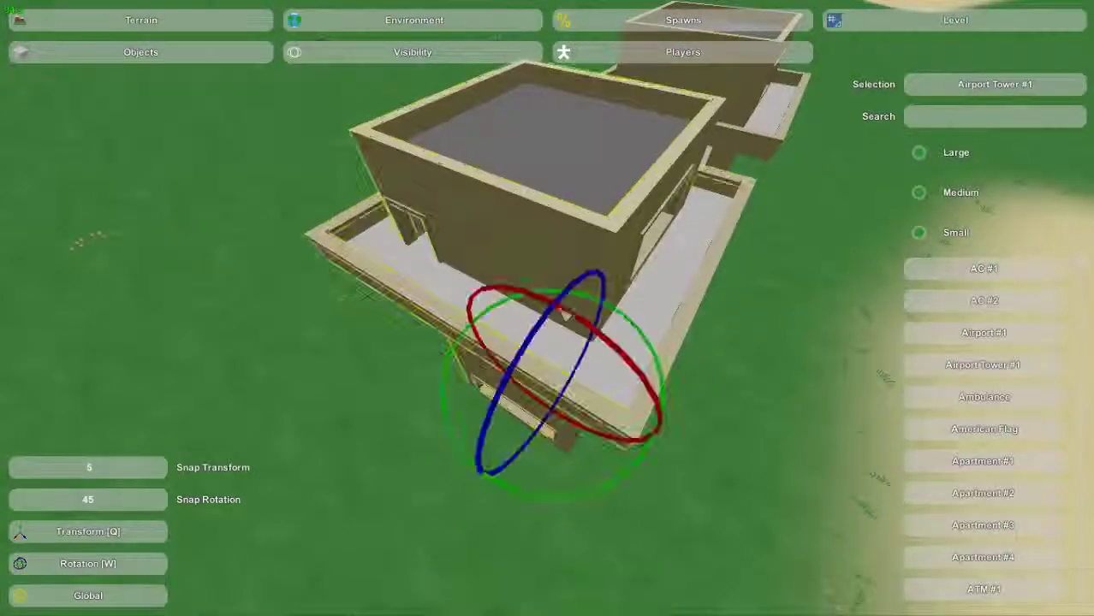
right_drag(456, 505, 457, 505)
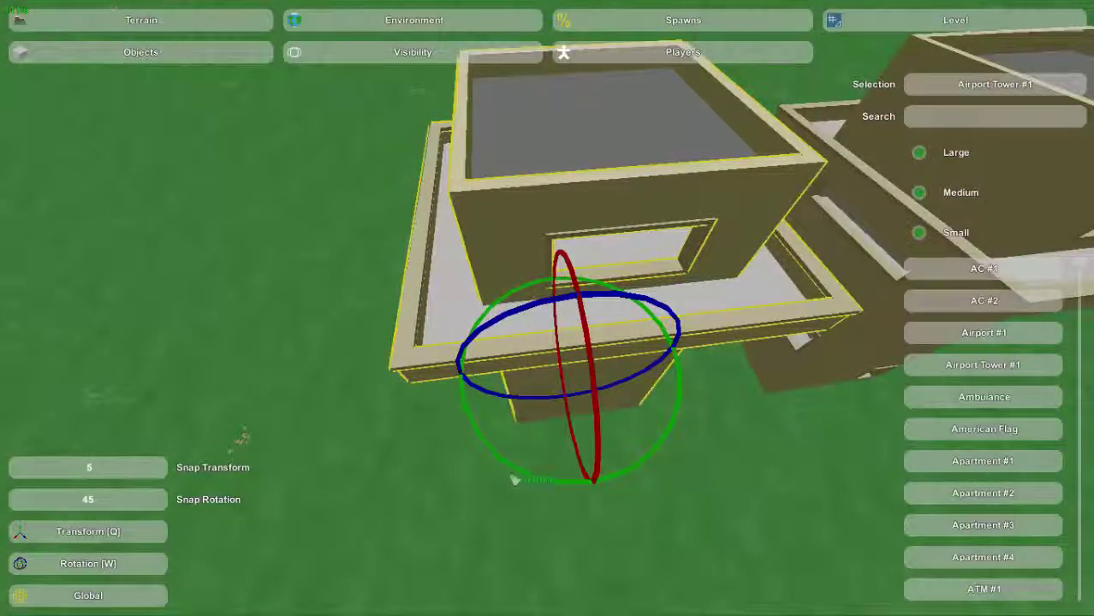
drag(512, 477, 474, 477)
click(579, 524)
Reselect the rotated original airport tower and show its transform handles.
key(d)
right_drag(582, 520, 617, 411)
key(a)
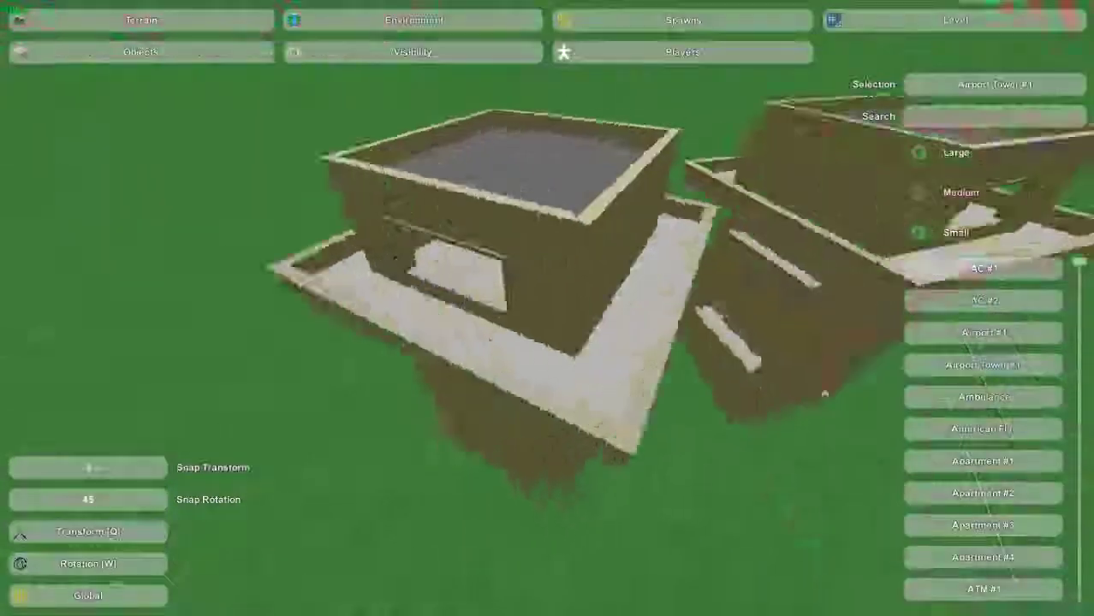
key(d)
right_drag(548, 308, 548, 249)
key(s)
key(w)
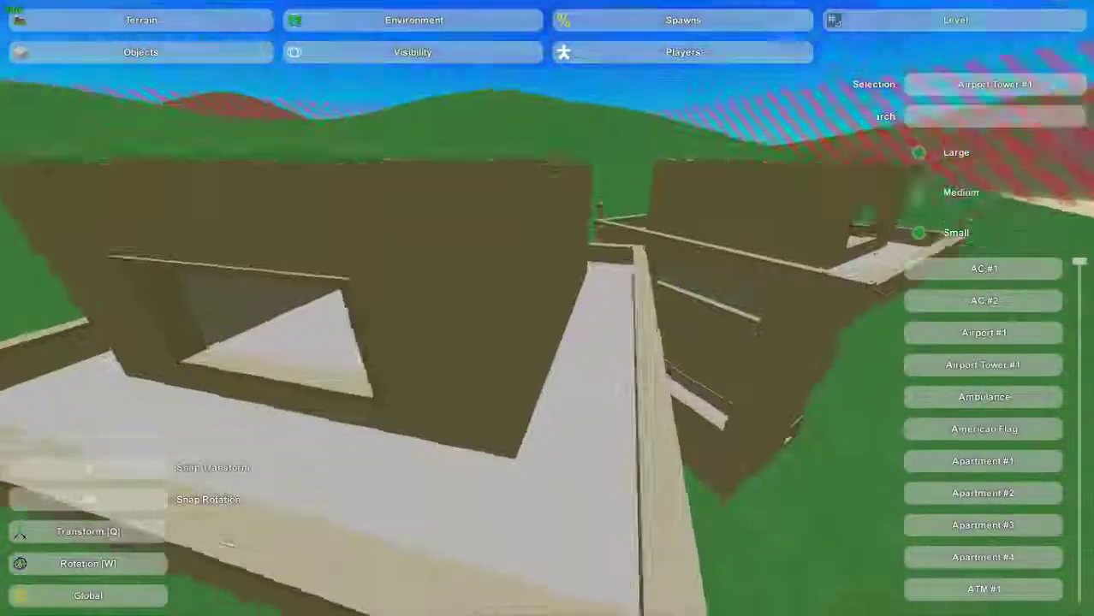
right_drag(788, 438, 561, 317)
click(561, 317)
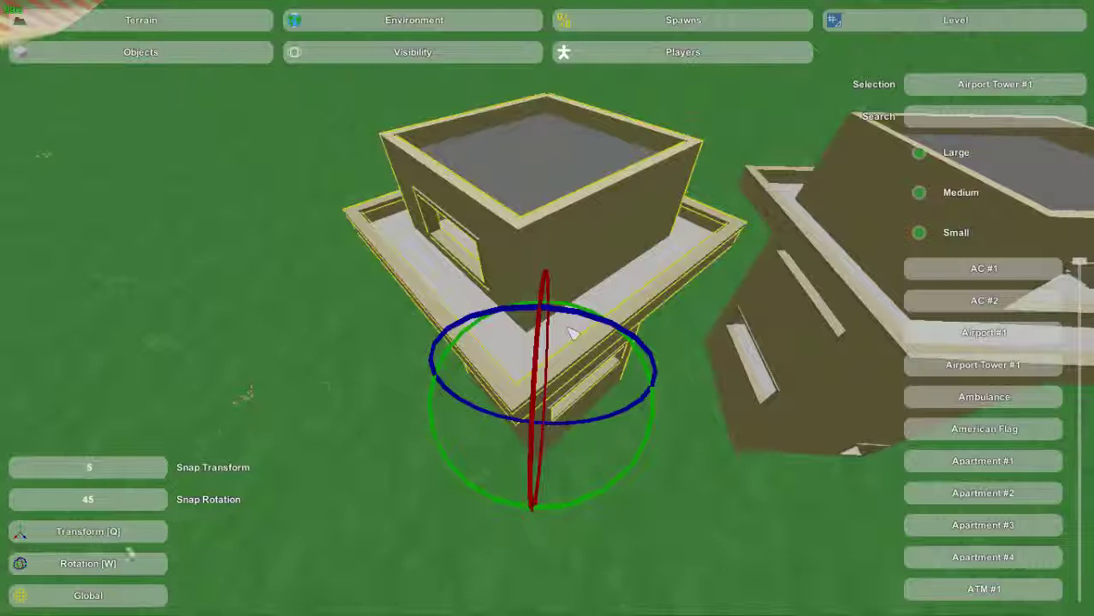
click(88, 535)
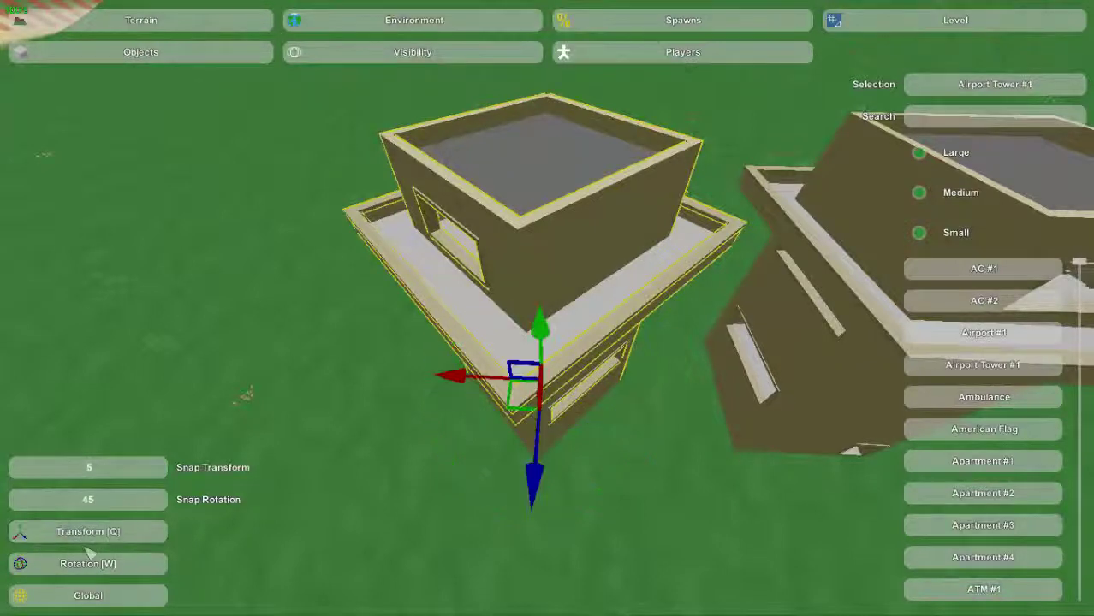
Examine the rotated airport tower and its Global transform handles from several angles.
right_drag(635, 578, 548, 309)
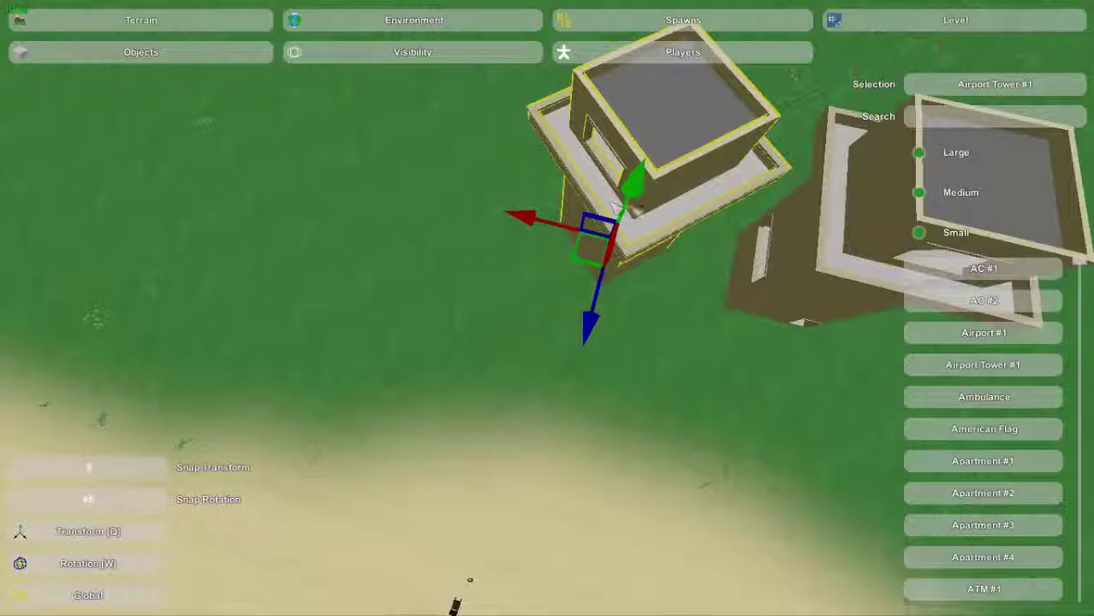
right_drag(615, 206, 548, 309)
key(s)
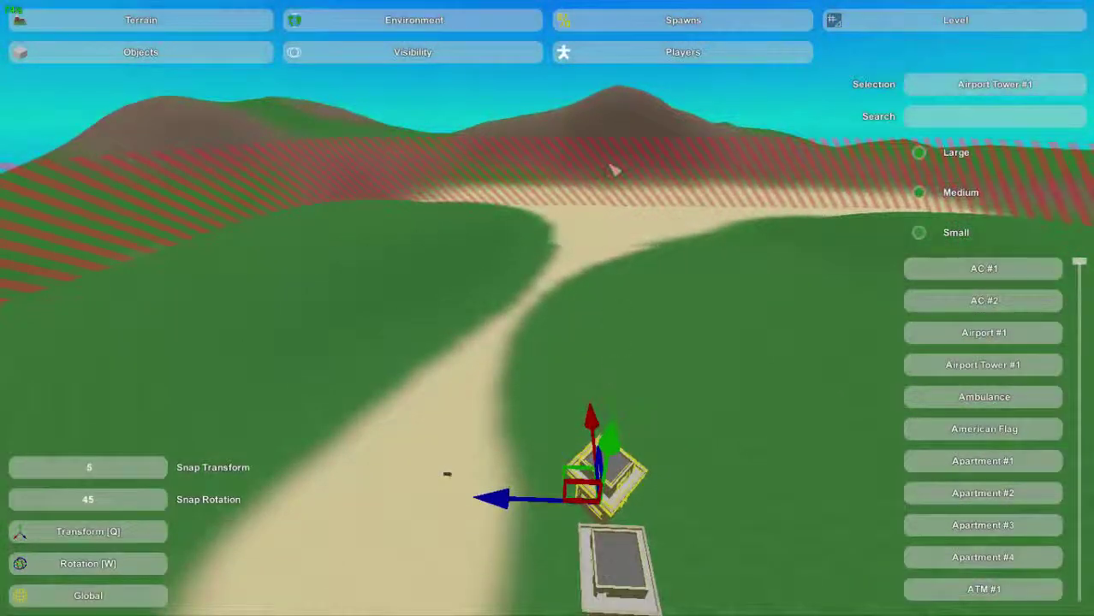
right_drag(548, 308, 548, 308)
key(a)
key(w)
key(w)
key(s)
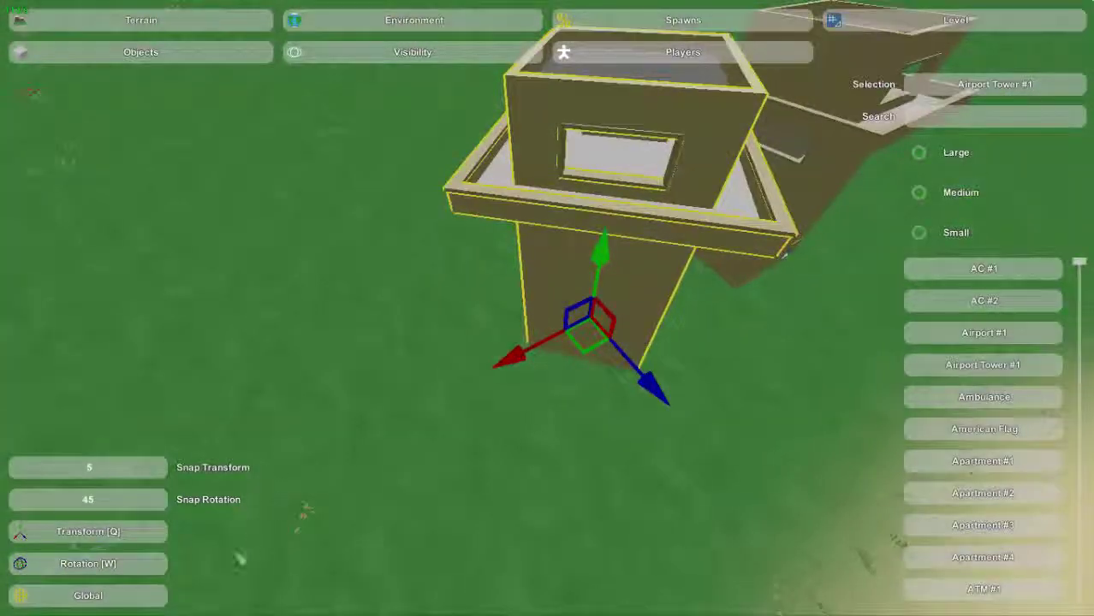
Set the coordinate mode to Local so the handles follow the airport tower's own rotation.
click(111, 597)
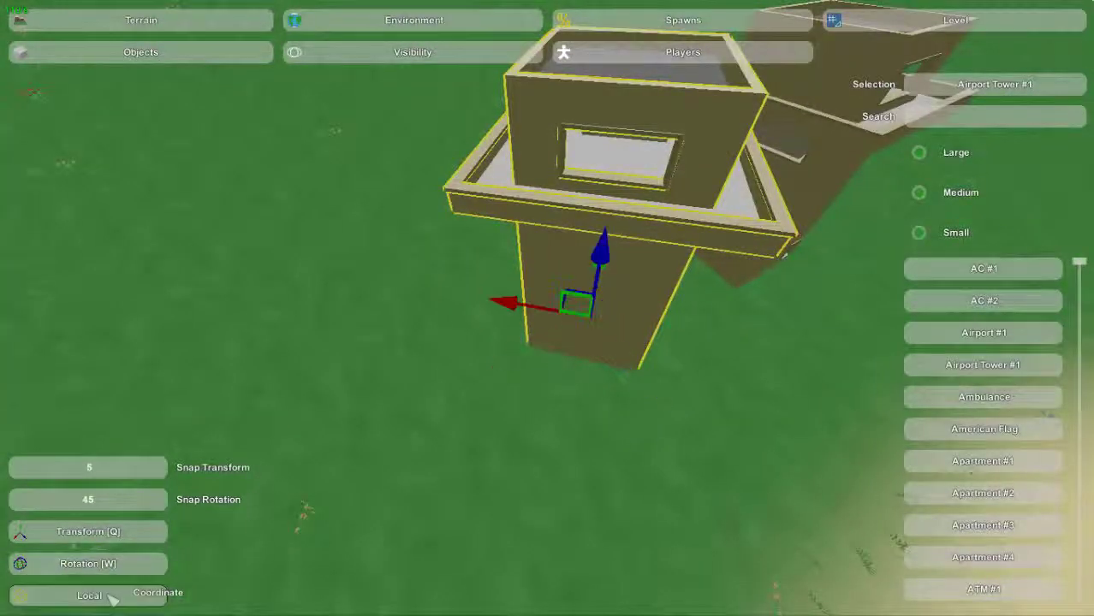
key(a)
right_drag(371, 550, 548, 308)
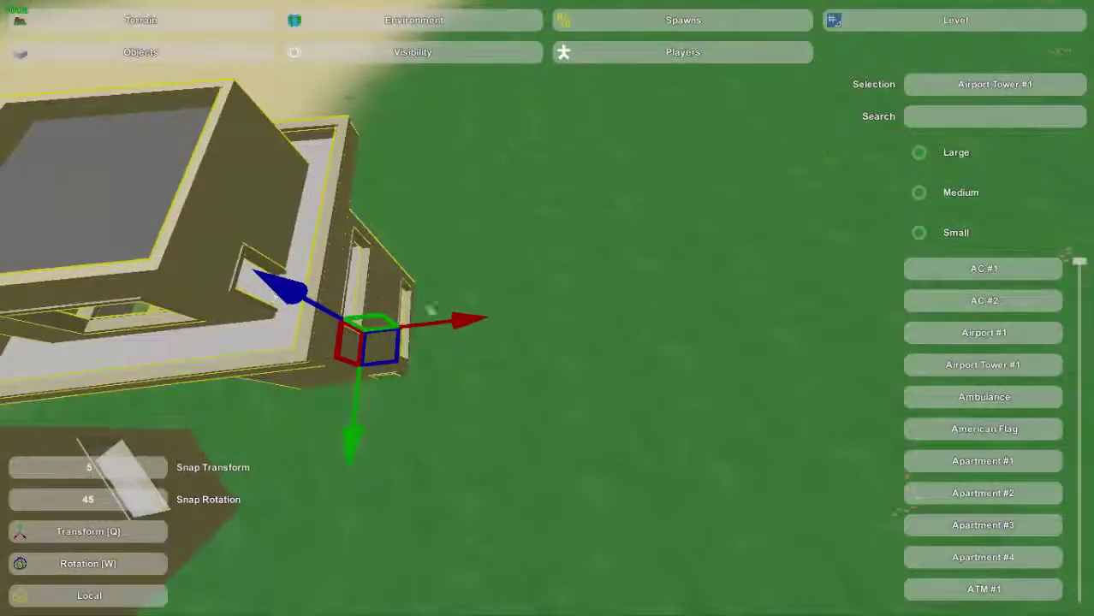
Try moving the selected airport tower along its local axes, undo the moves and reselect the tower.
right_drag(464, 328, 437, 371)
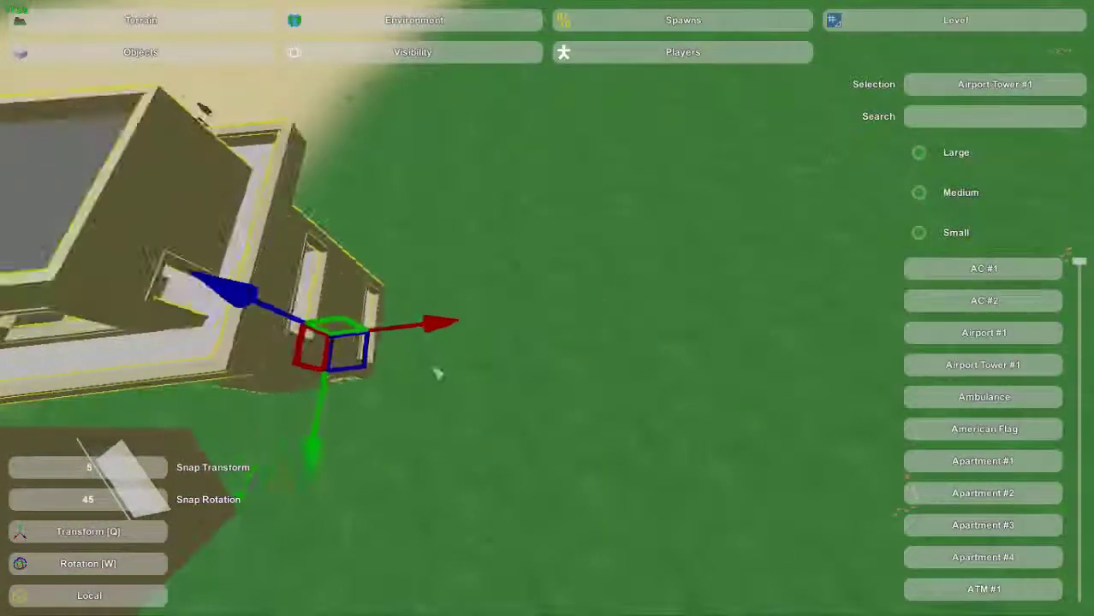
drag(318, 453, 345, 423)
key(ctrl+z)
key(ctrl+z)
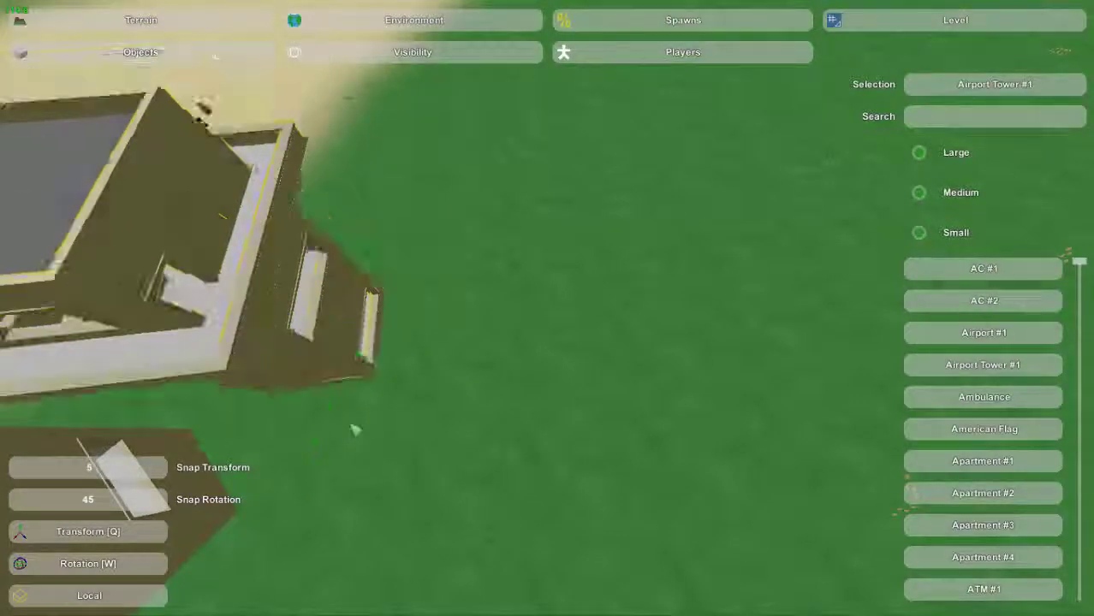
click(348, 336)
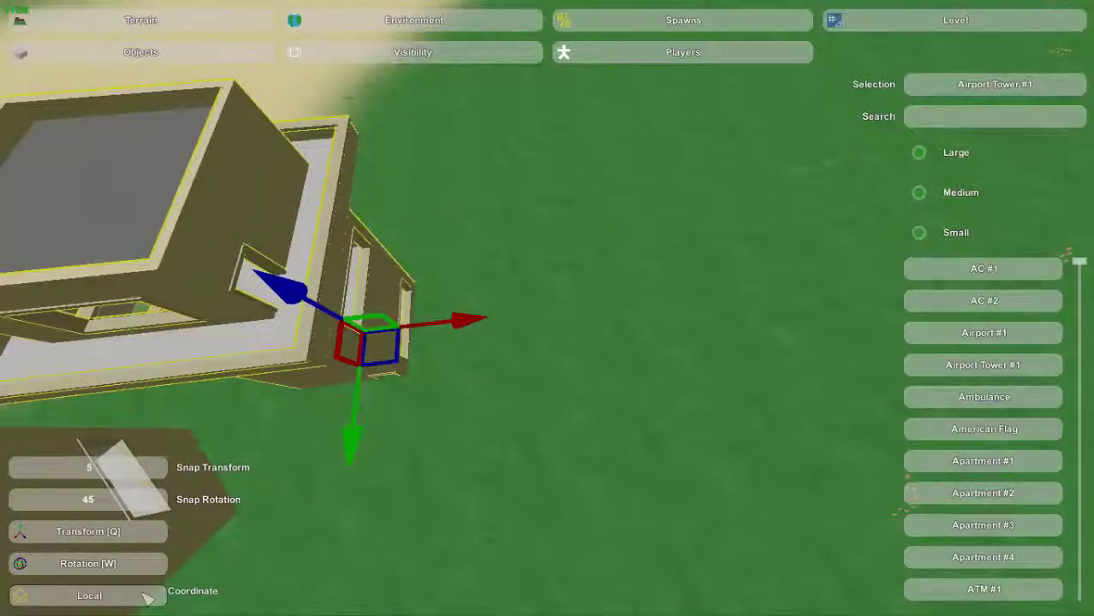
Move the rotated airport tower along its local green and red horizontal axes.
key(s)
right_drag(445, 359, 282, 257)
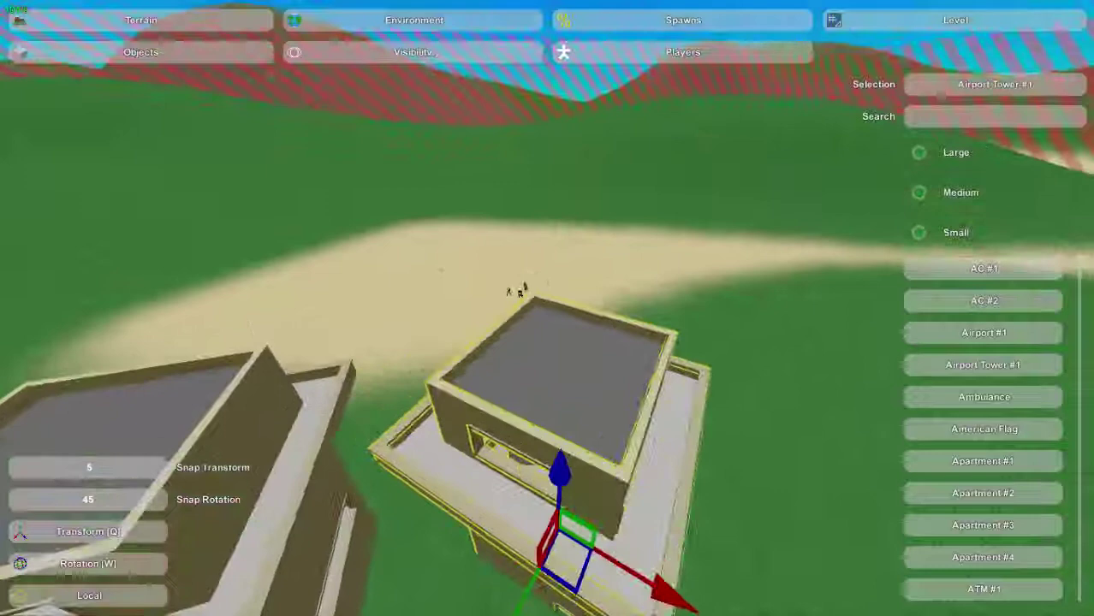
right_drag(547, 308, 531, 411)
key(s)
click(538, 378)
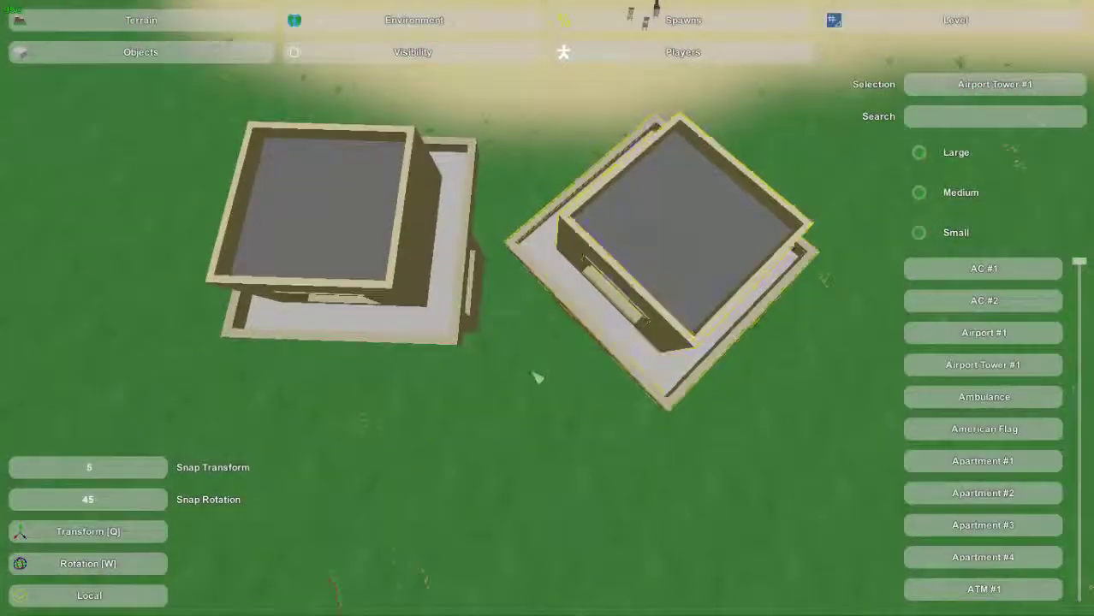
click(598, 350)
drag(565, 367, 525, 408)
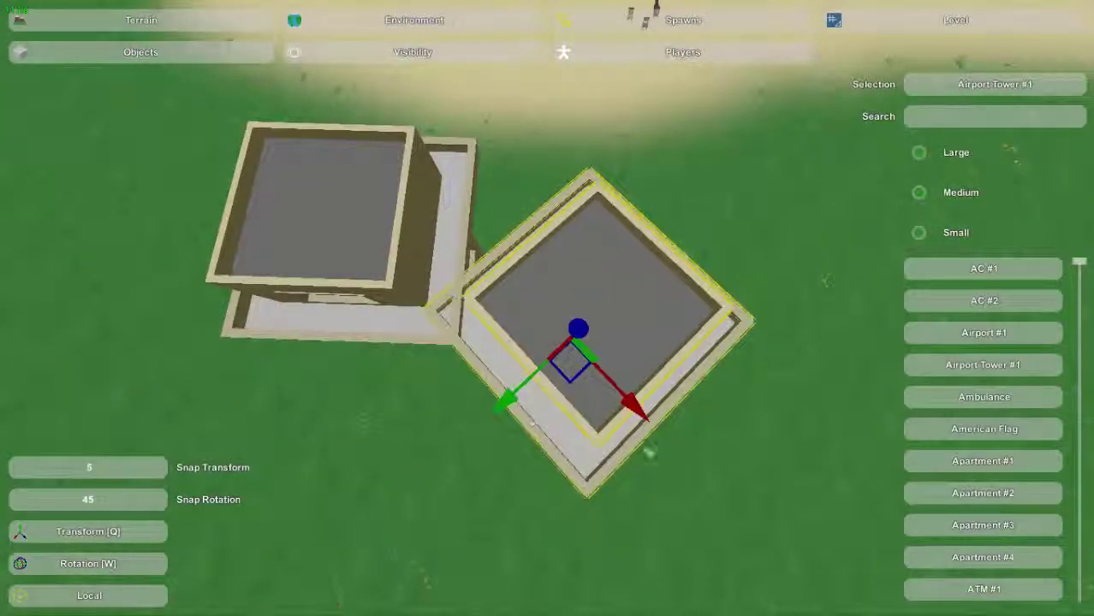
drag(644, 417, 663, 440)
right_drag(647, 429, 736, 458)
Try moving the airport tower along the red and blue axes in Global coordinates, and undo both moves.
click(97, 596)
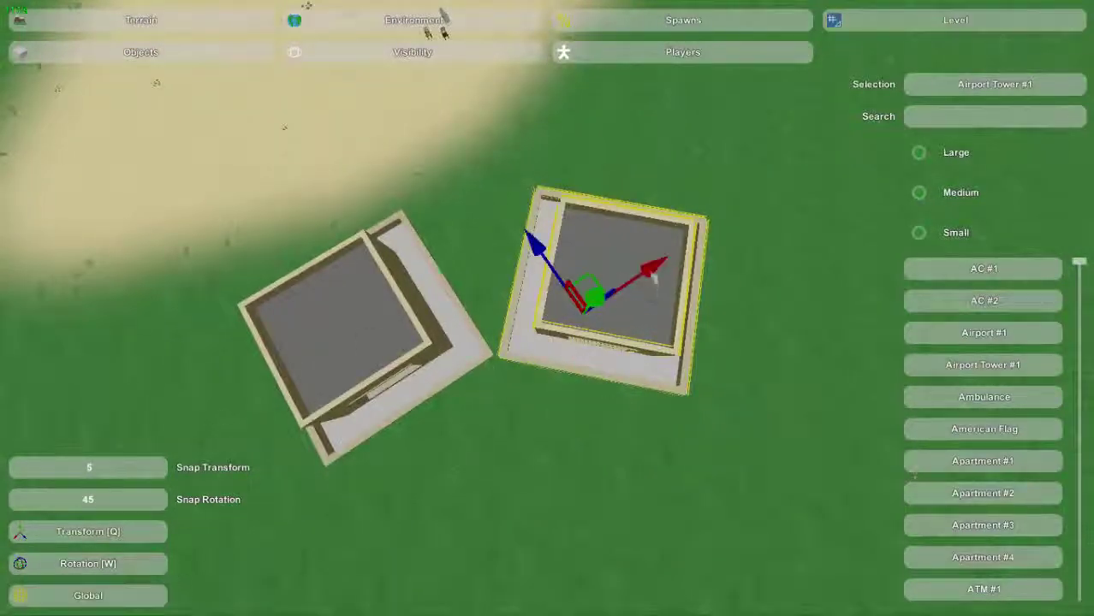
drag(654, 274, 685, 245)
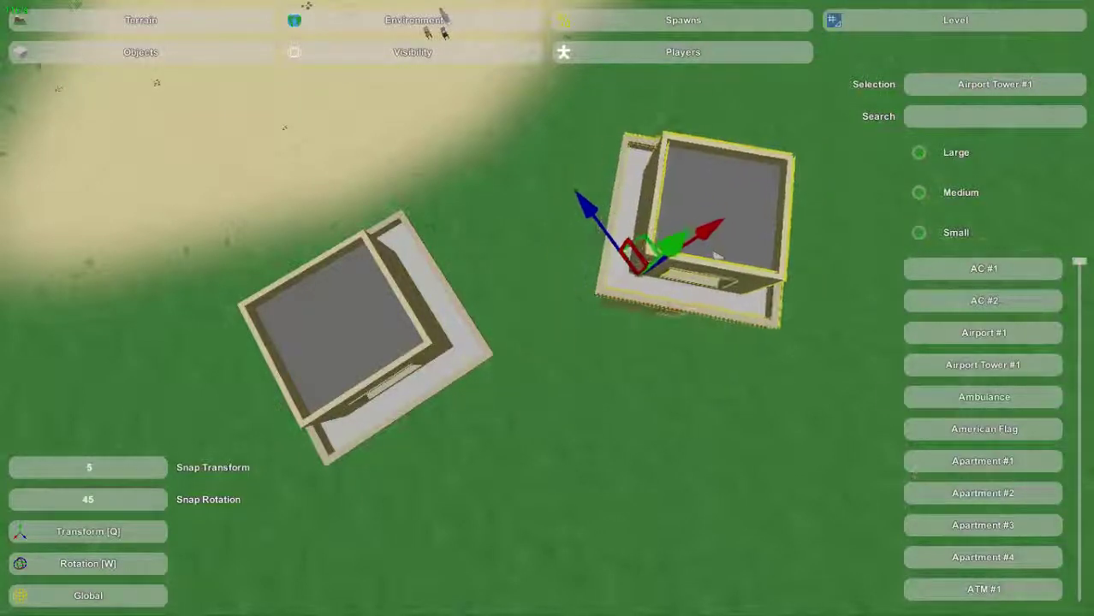
drag(601, 208, 633, 252)
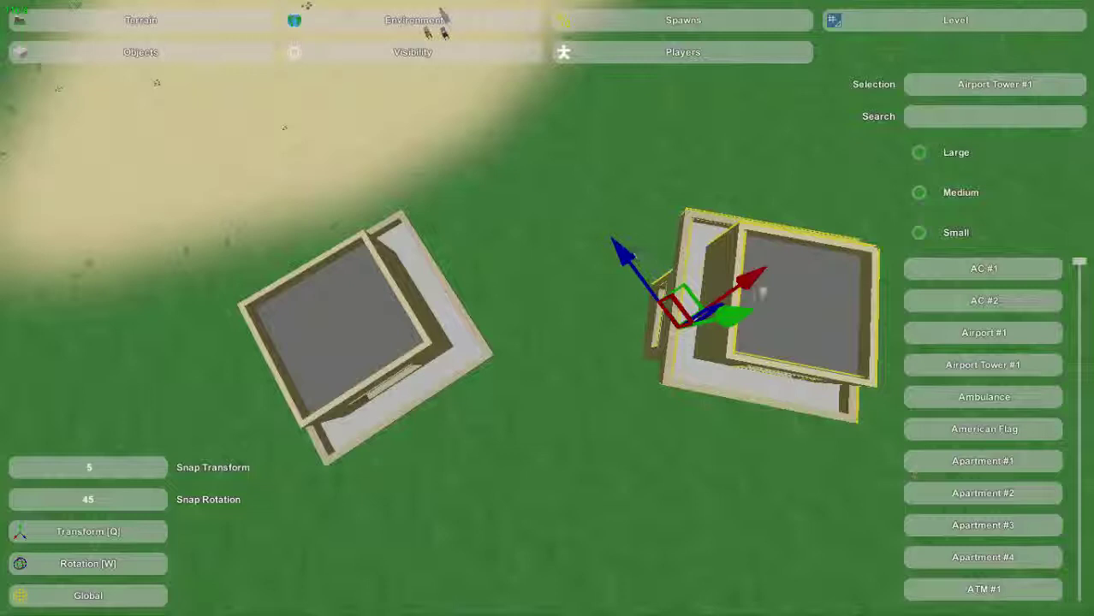
key(ctrl+z)
key(ctrl+z)
click(633, 315)
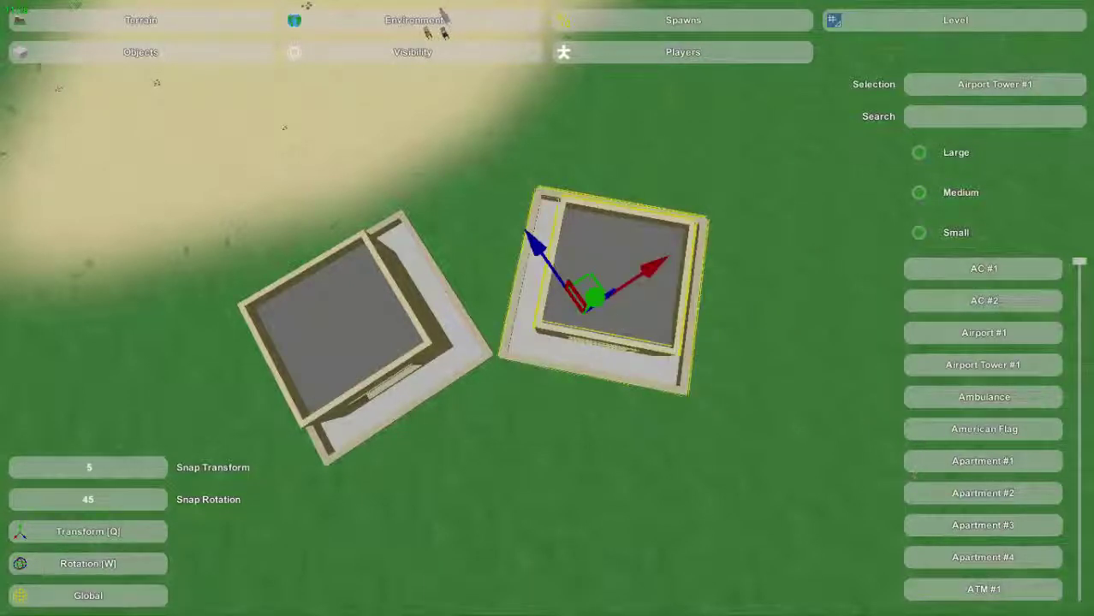
Switch back to Local coordinates, move the airport tower along its local red axis away from the other tower, and deselect it.
click(142, 595)
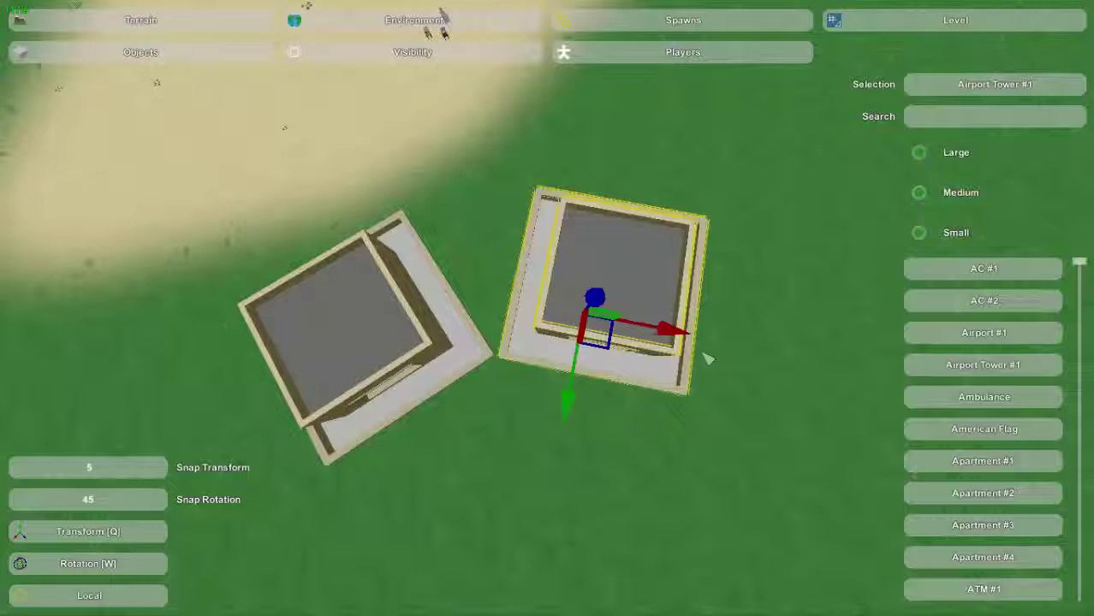
drag(675, 339, 753, 371)
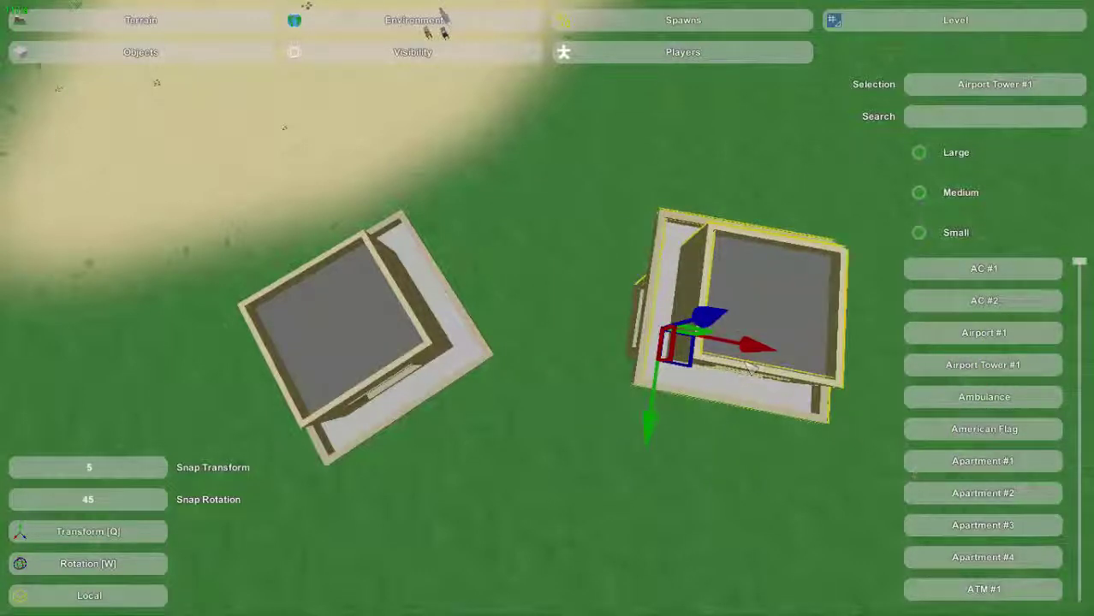
click(529, 310)
Box-select the chairs, snowmobile and small props on the sand, and clear the selection.
right_drag(527, 308, 441, 224)
key(w)
key(s)
key(w)
drag(306, 201, 348, 353)
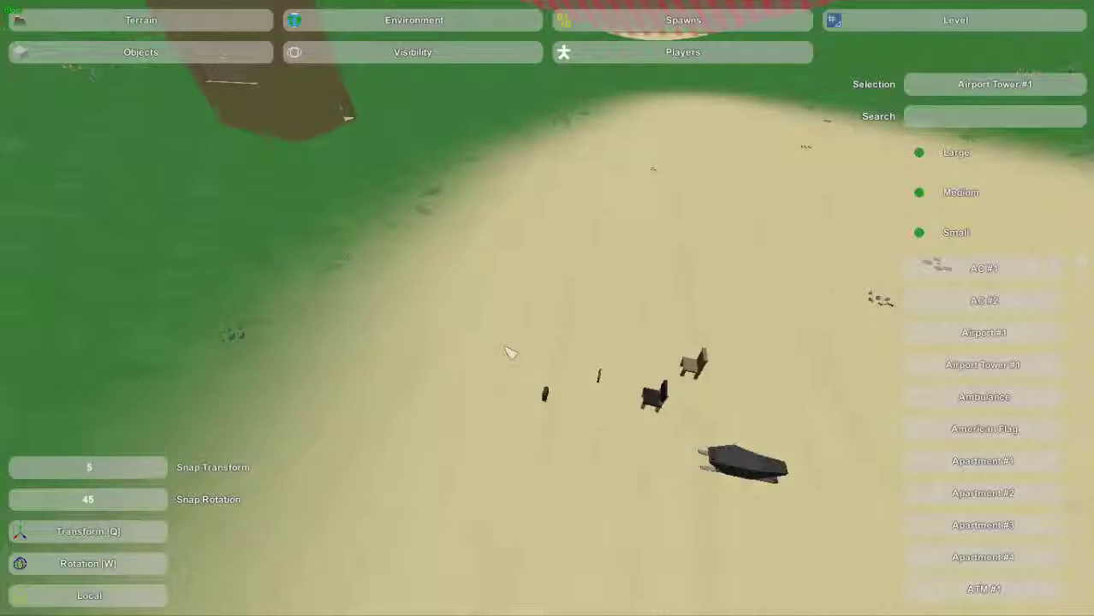
drag(533, 370, 828, 541)
key(w)
right_drag(828, 541, 582, 351)
key(s)
right_drag(548, 309, 556, 313)
click(557, 314)
Box-select both airport towers together with the props on the sand, and clear the selection.
mouse_move(696, 222)
right_down()
mouse_move(717, 268)
mouse_move(685, 230)
right_up()
key(s)
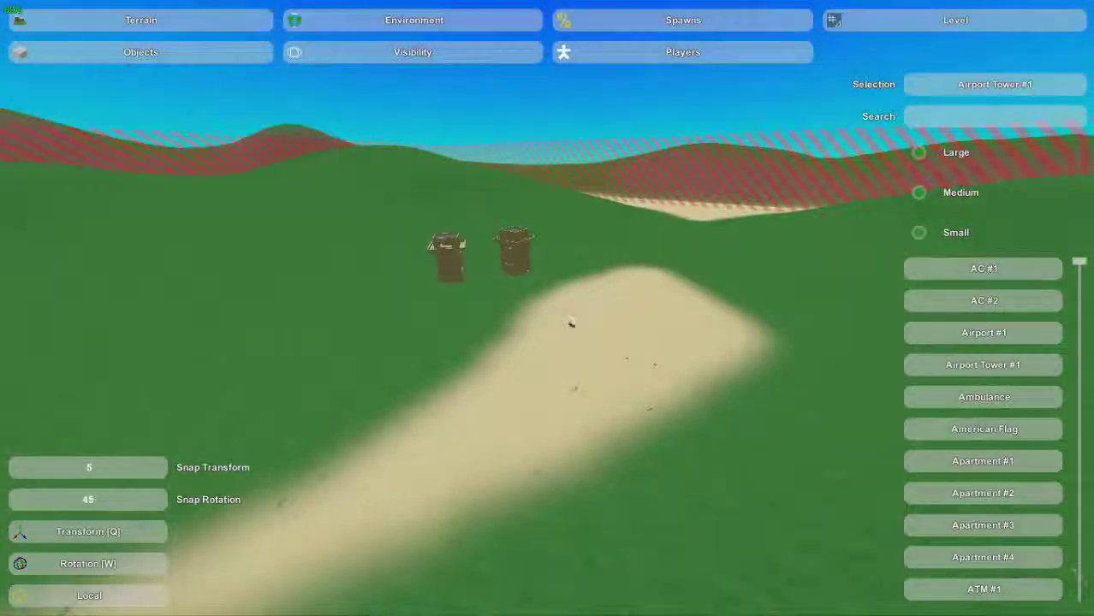
drag(681, 236, 298, 429)
key(w)
mouse_move(308, 440)
right_down()
mouse_move(315, 426)
mouse_move(317, 463)
mouse_move(296, 485)
mouse_move(341, 461)
mouse_move(313, 440)
right_up()
key(w)
key(s)
key(a)
click(563, 364)
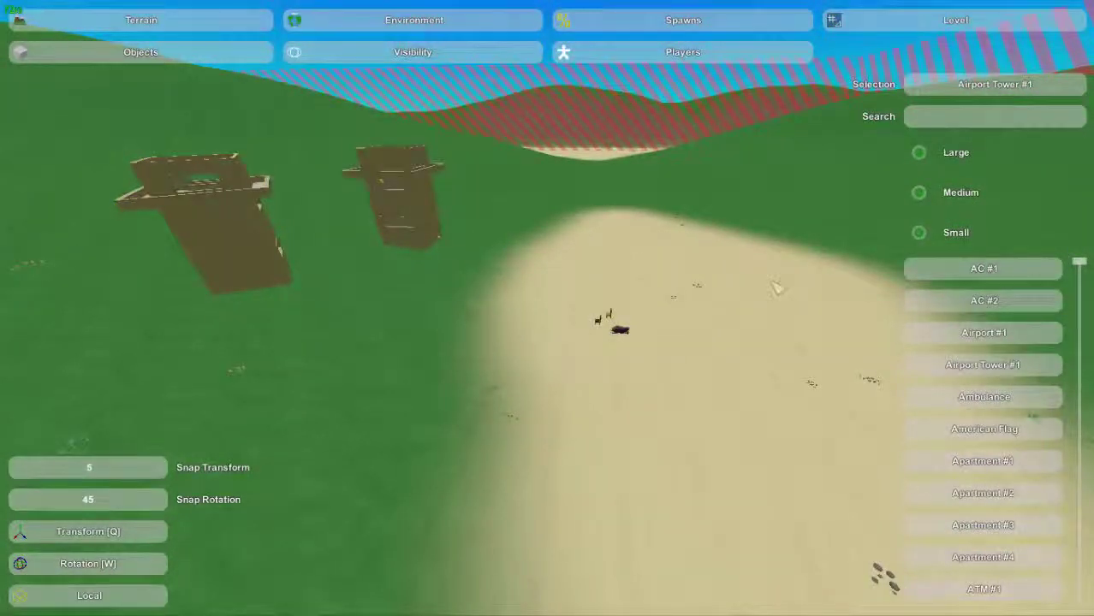
Box-select the chairs and snowmobile, move them together along the local green axis away from the towers, and deselect them.
click(618, 330)
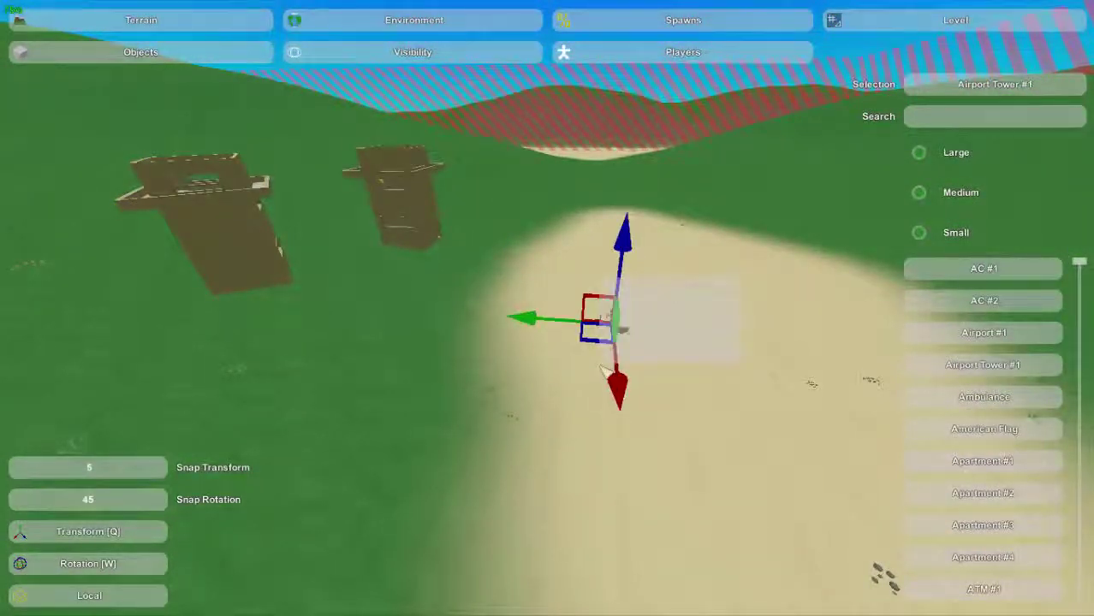
drag(601, 366, 575, 364)
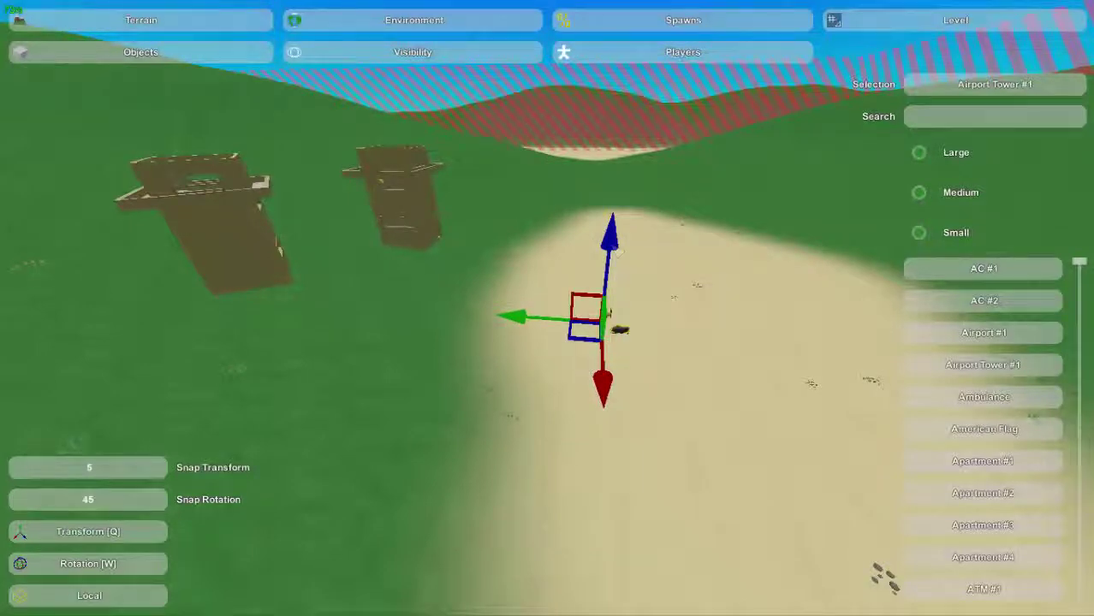
drag(529, 322, 565, 325)
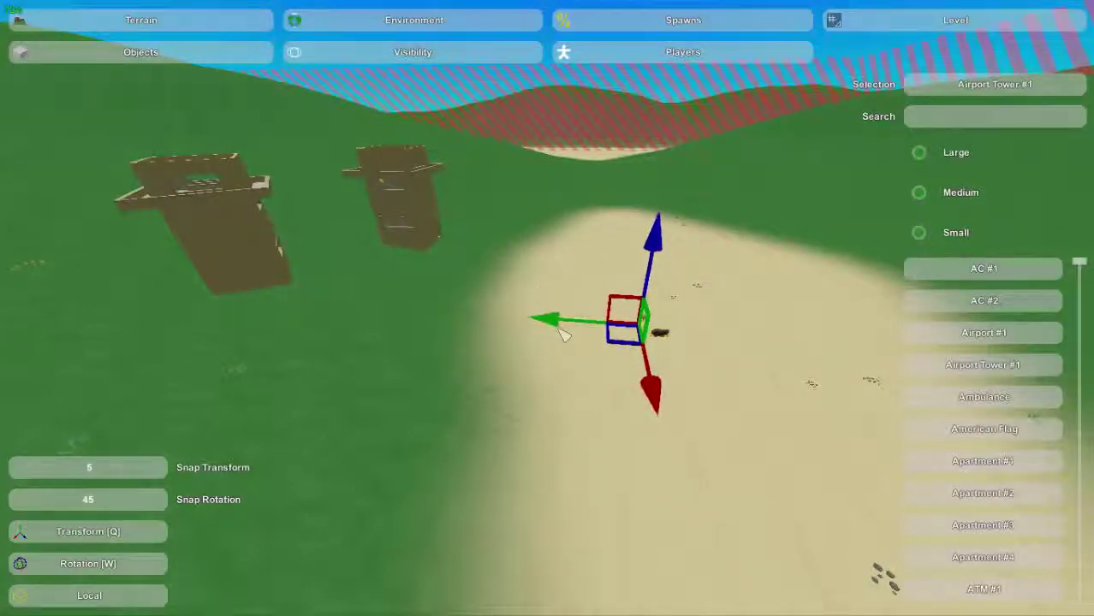
click(590, 381)
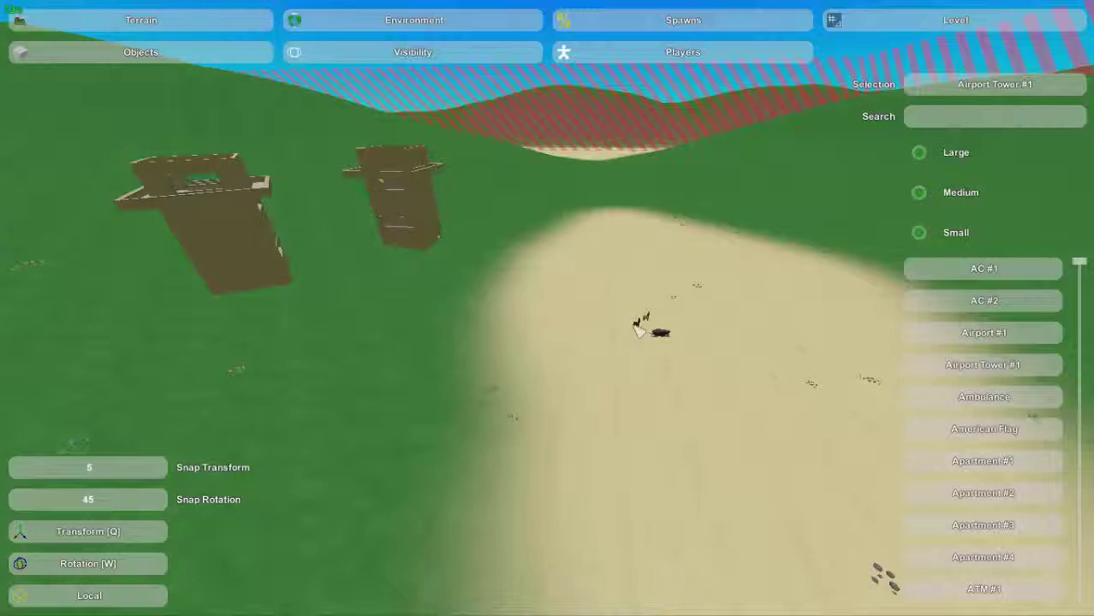
click(635, 325)
click(687, 369)
Box-select the nearer airport tower together with the chairs and snowmobile on the sand.
drag(822, 263, 242, 367)
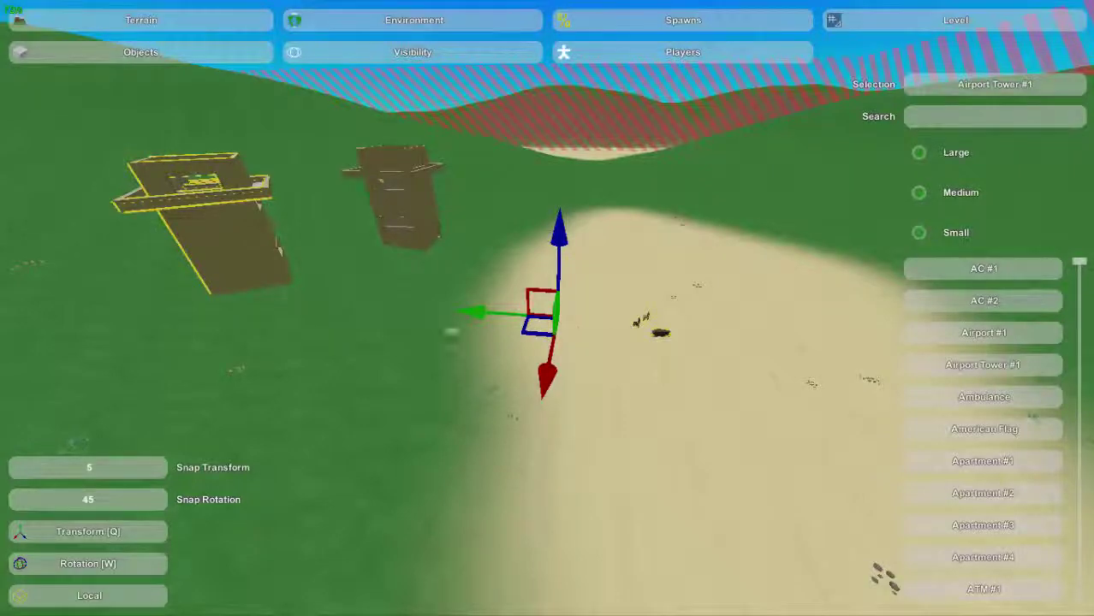
key(w)
right_drag(548, 308, 484, 424)
key(w)
key(a)
key(w)
key(d)
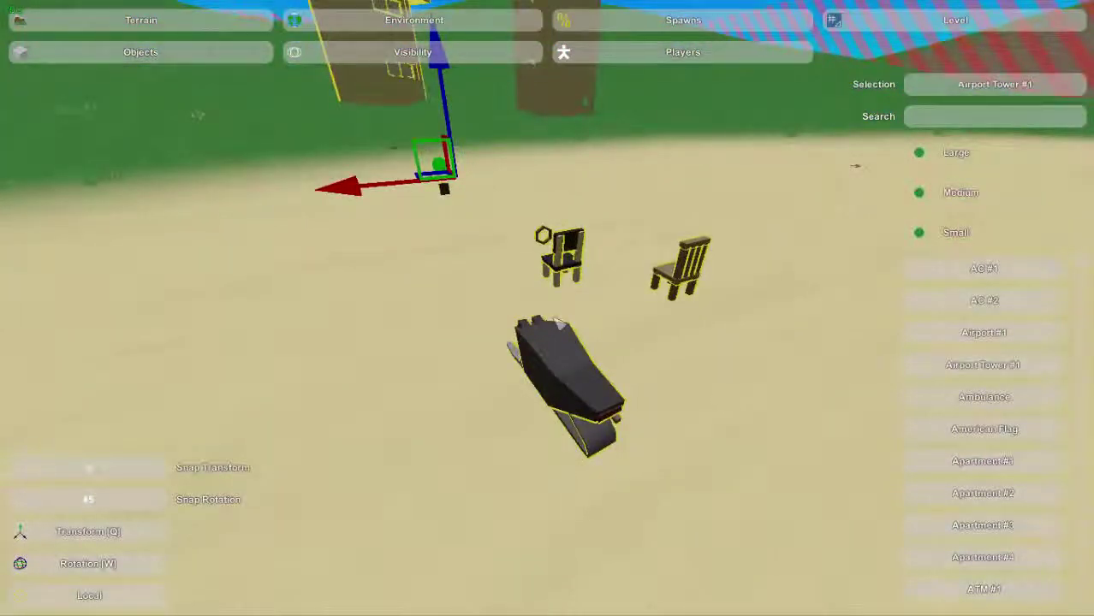
Take the snowmobile and dark chair out of the selection, and add the second airport tower by box selection.
shift+click(563, 359)
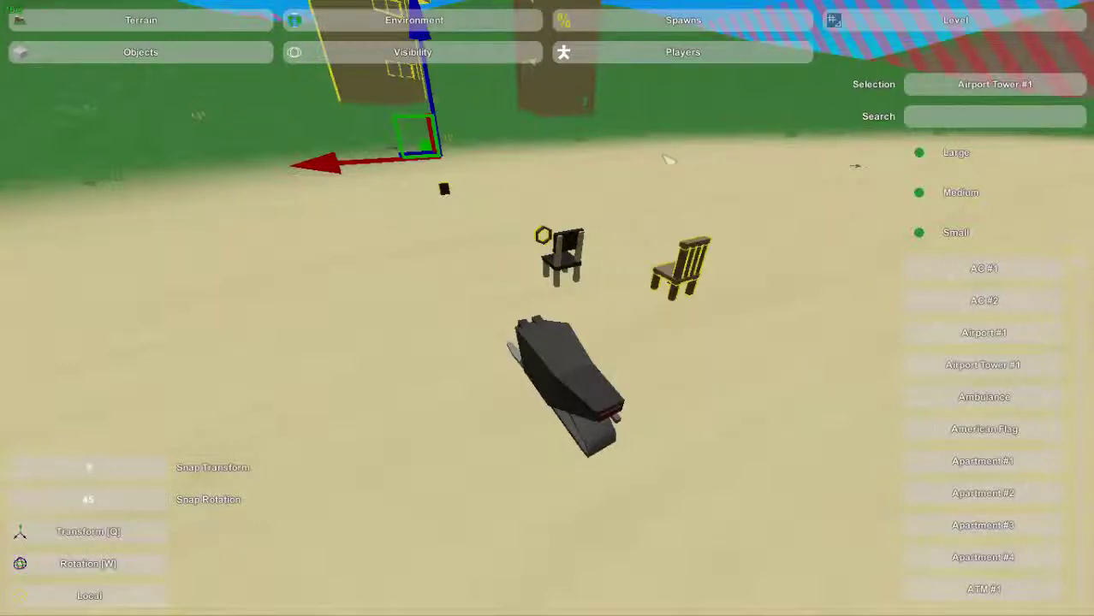
drag(707, 117, 644, 163)
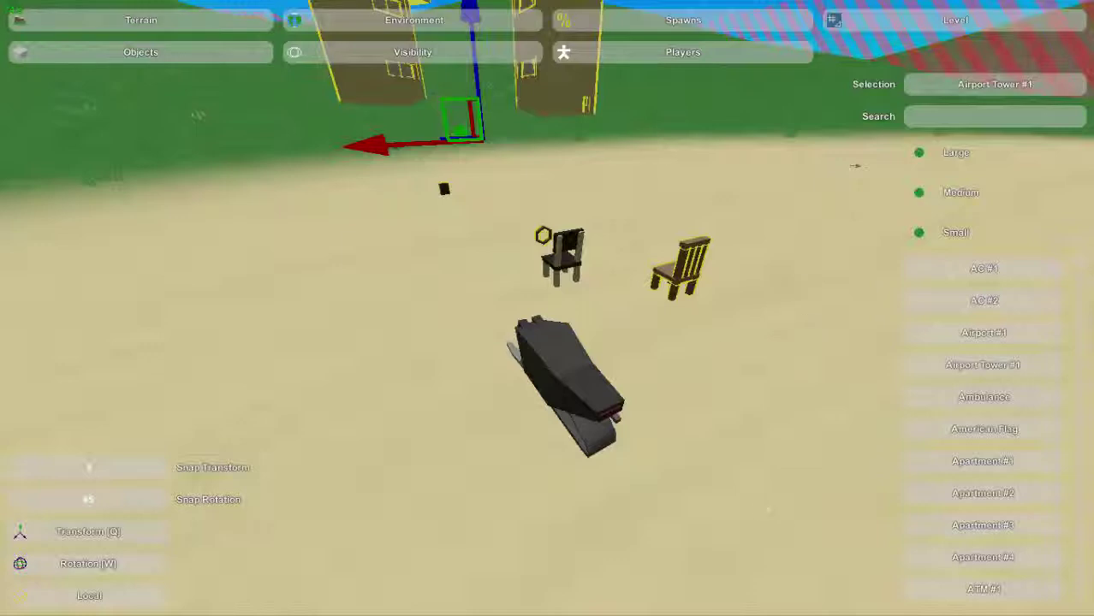
drag(779, 535, 279, 89)
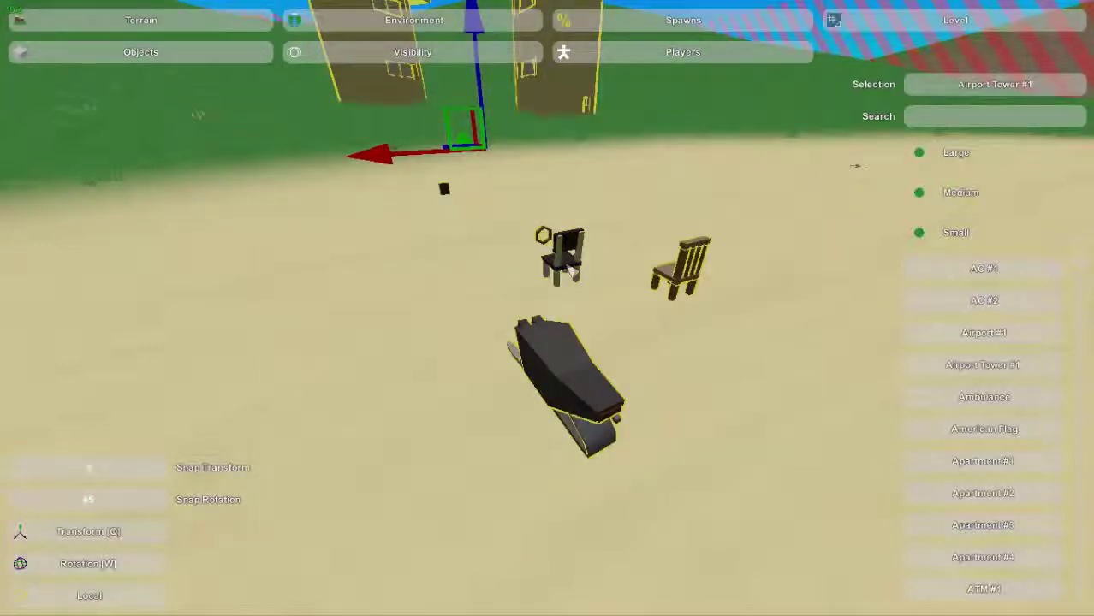
Remove the snowmobile and both chairs from the selection, and show the rotation handles for the remaining objects.
shift+click(567, 371)
ctrl+click(690, 289)
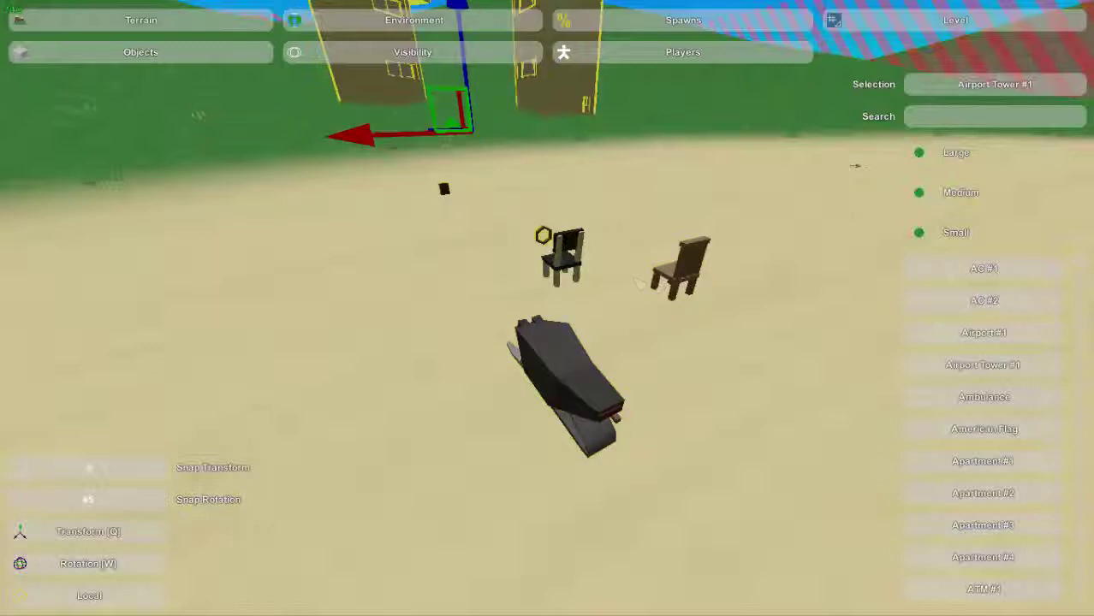
ctrl+click(558, 261)
ctrl+click(563, 266)
ctrl+click(564, 267)
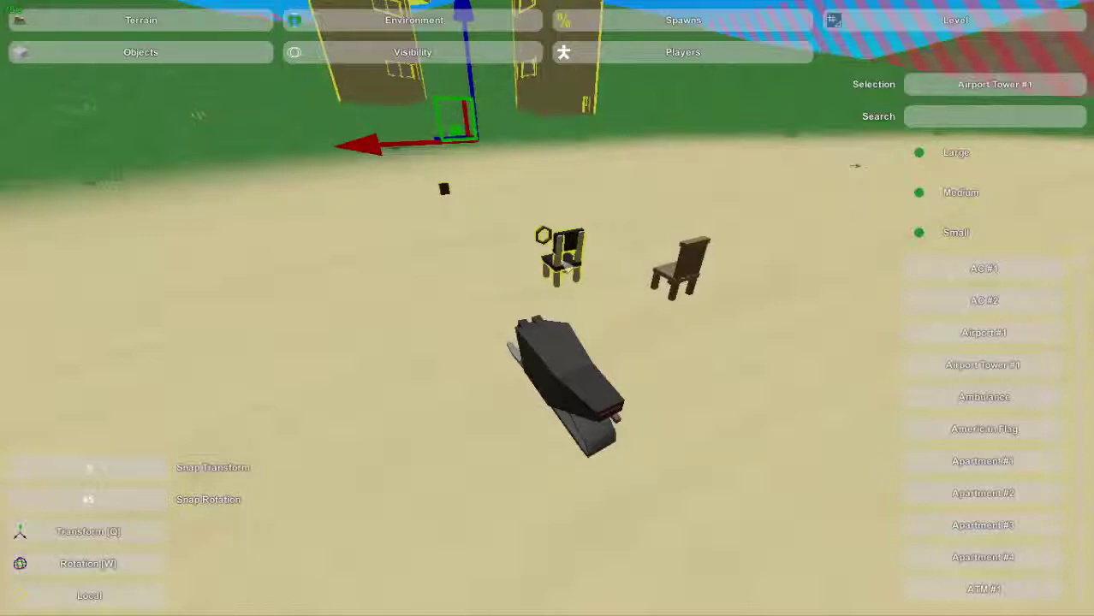
ctrl+click(564, 268)
key(w)
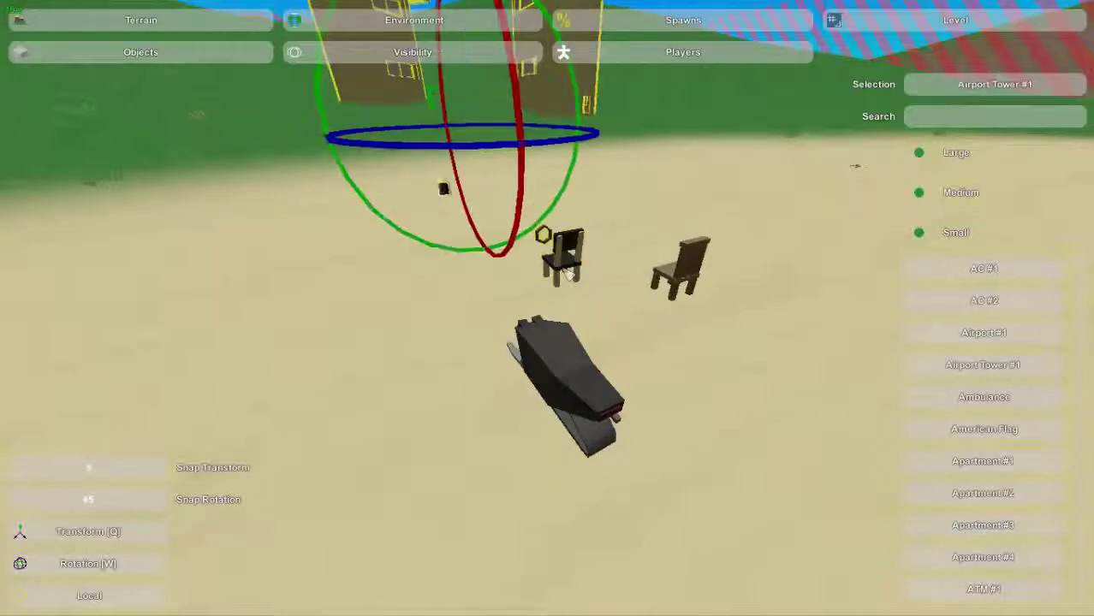
key(s)
right_drag(564, 268, 736, 372)
right_drag(538, 283, 710, 257)
right_drag(536, 358, 433, 354)
key(w)
key(s)
key(d)
key(d)
key(a)
right_drag(548, 286, 564, 275)
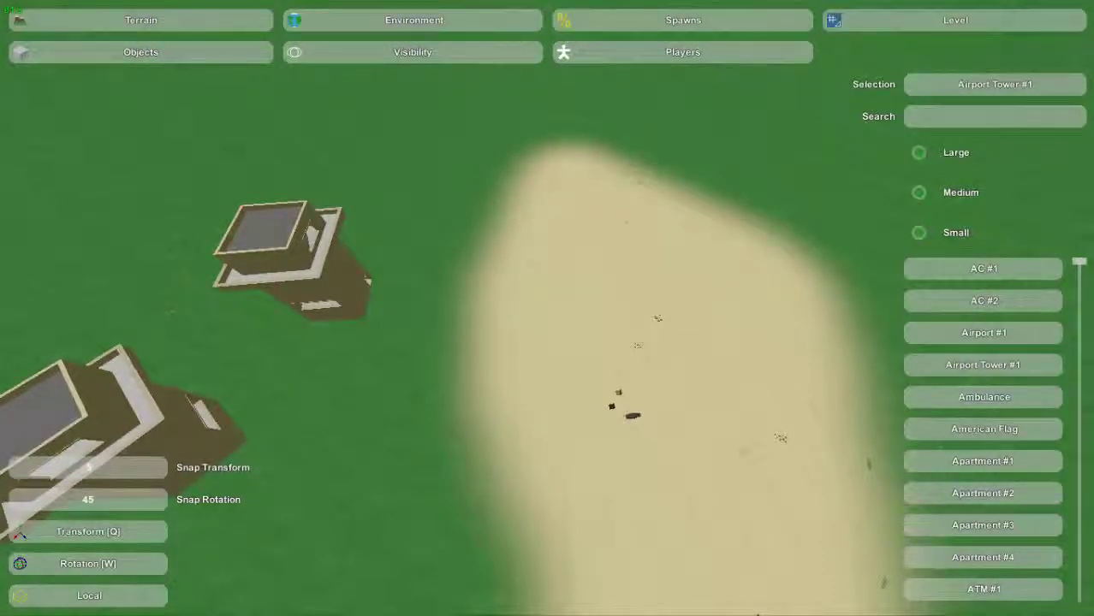
mouse_move(562, 418)
right_down()
mouse_move(445, 347)
mouse_move(548, 413)
right_up()
right_drag(545, 283, 551, 288)
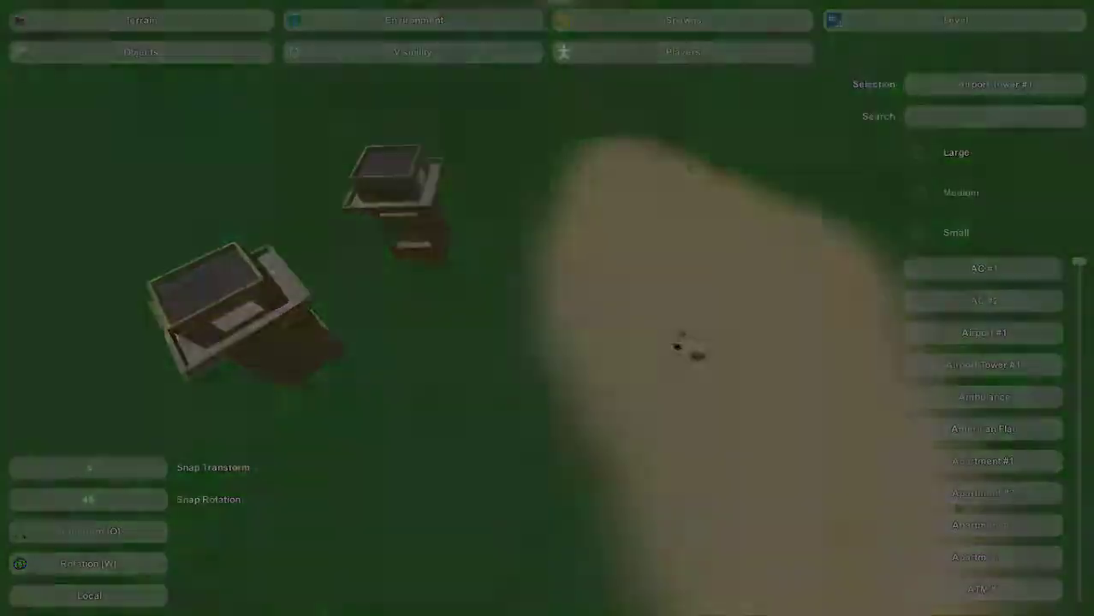